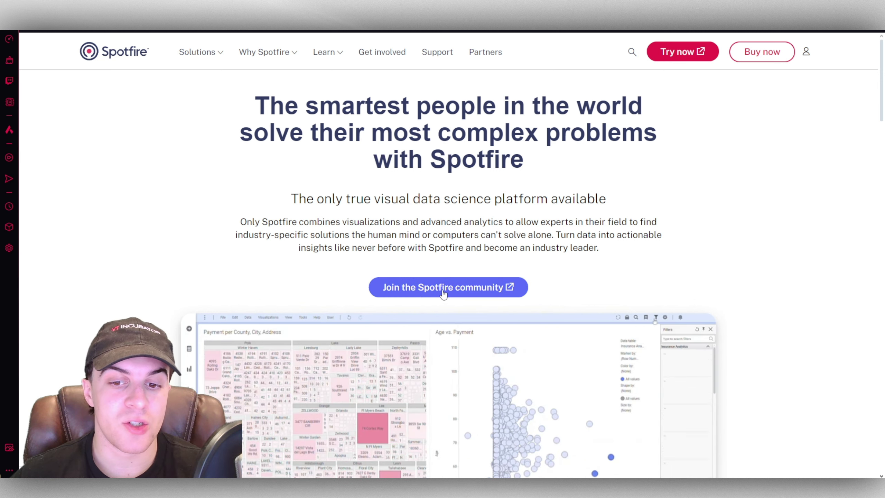
Scroll through the 30-day free trial sign-up form.
scroll(590, 238, "down", 1)
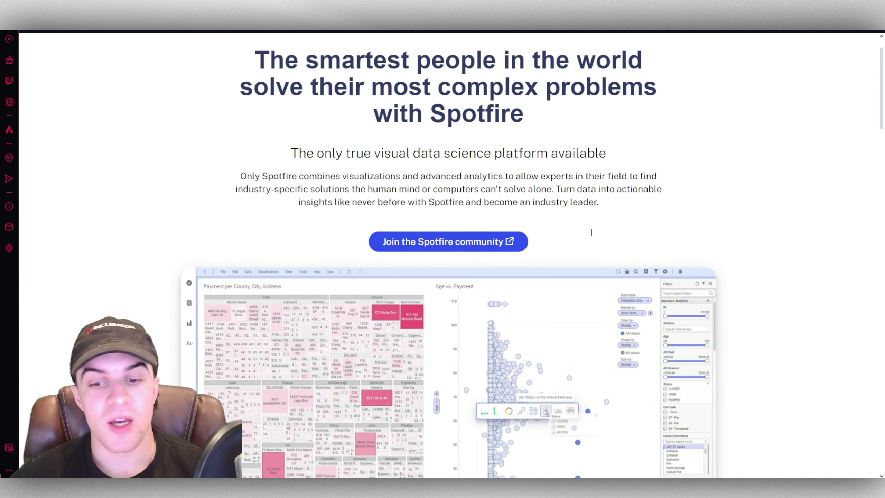
scroll(774, 175, "down", 4)
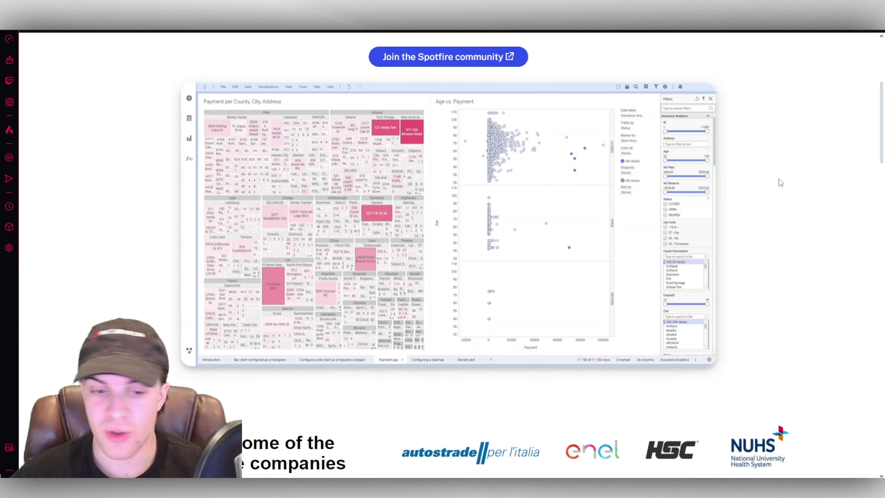
scroll(779, 182, "down", 5)
scroll(788, 147, "up", 10)
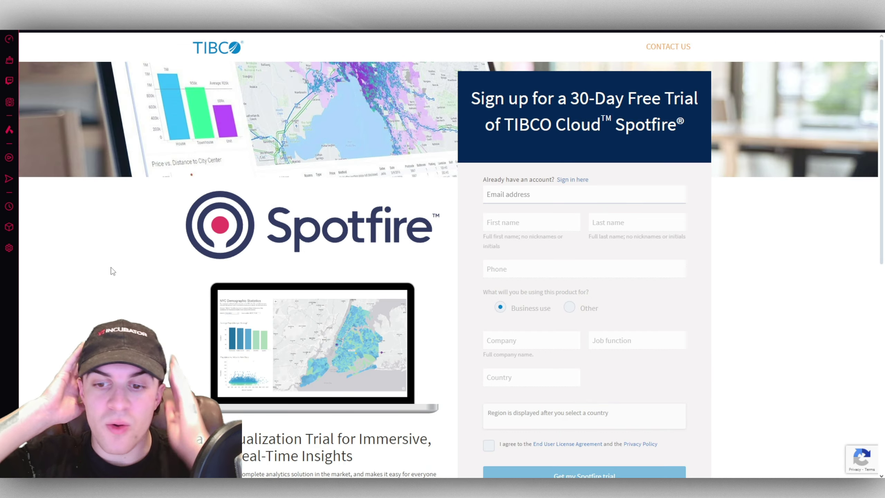
scroll(526, 223, "down", 3)
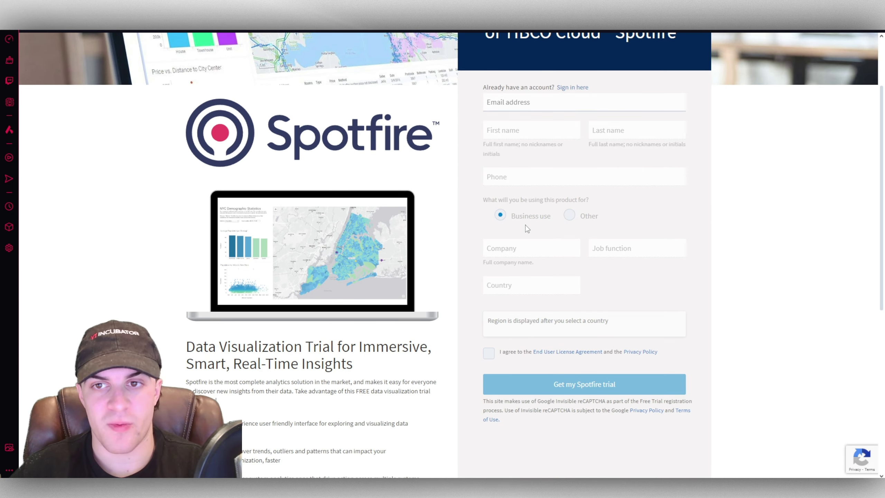
scroll(527, 229, "up", 3)
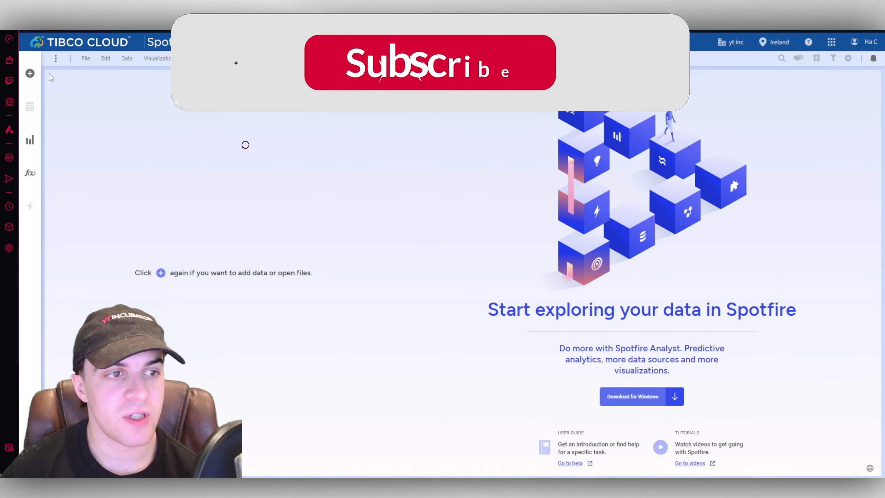
Open Files and data and step through Connect to, Favorites and Recommended to list sample analyses.
left_click(35, 75)
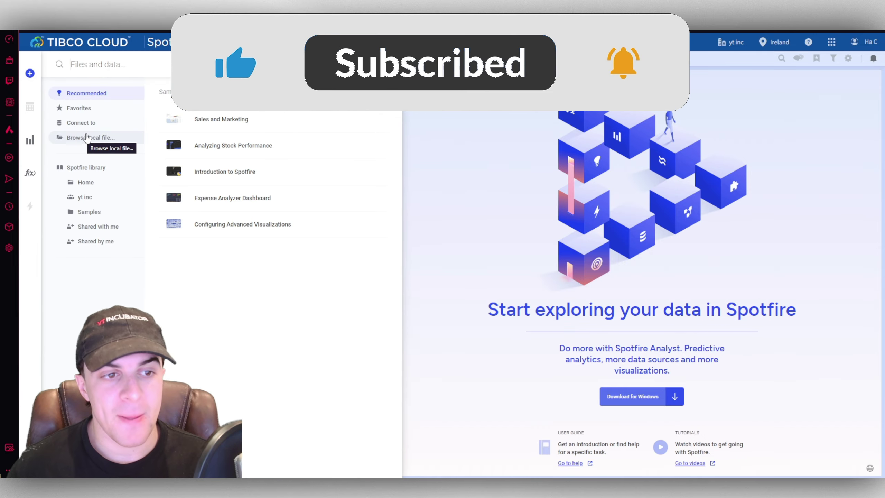
left_click(90, 124)
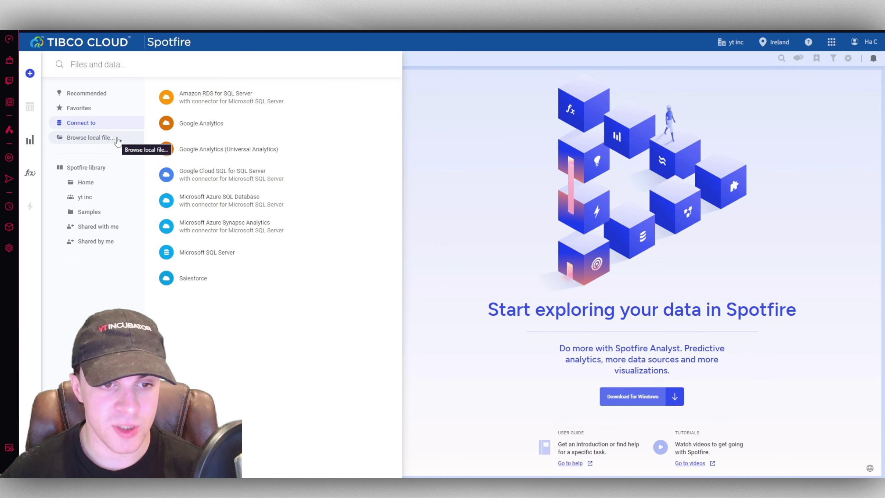
left_click(88, 111)
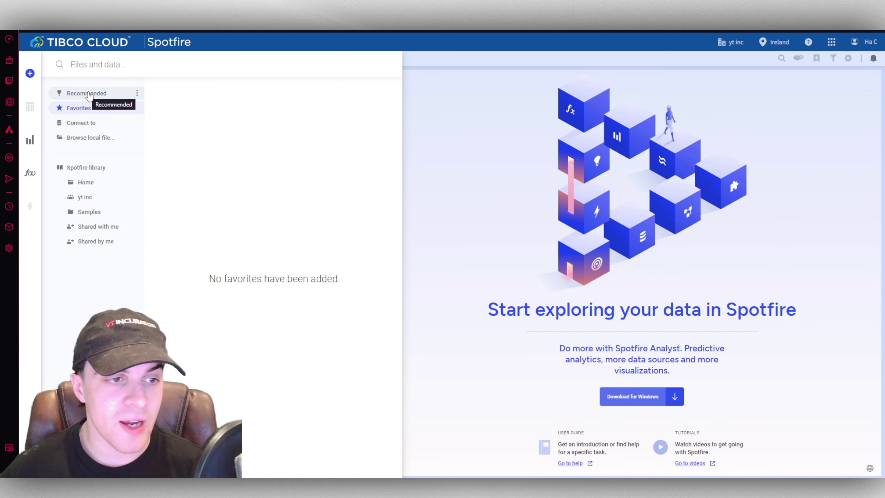
left_click(89, 96)
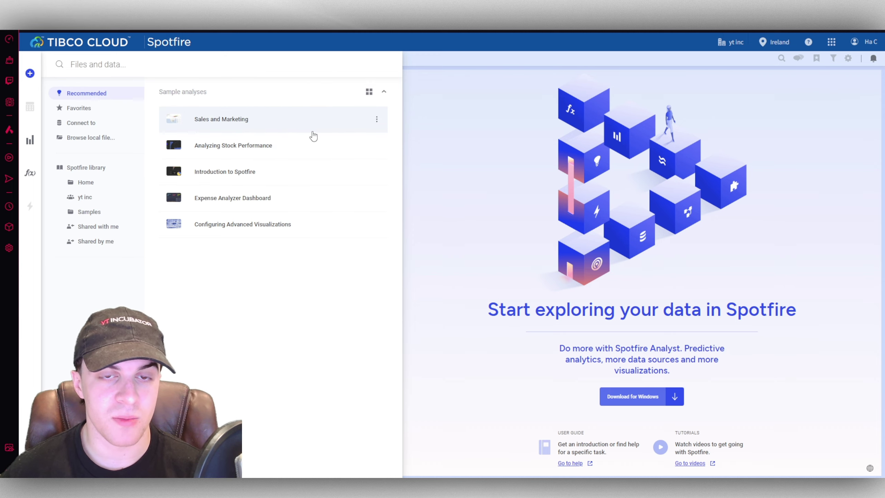
Open the Sales and Marketing sample analysis and mark all the Dogs stores in the legend.
left_click(313, 136)
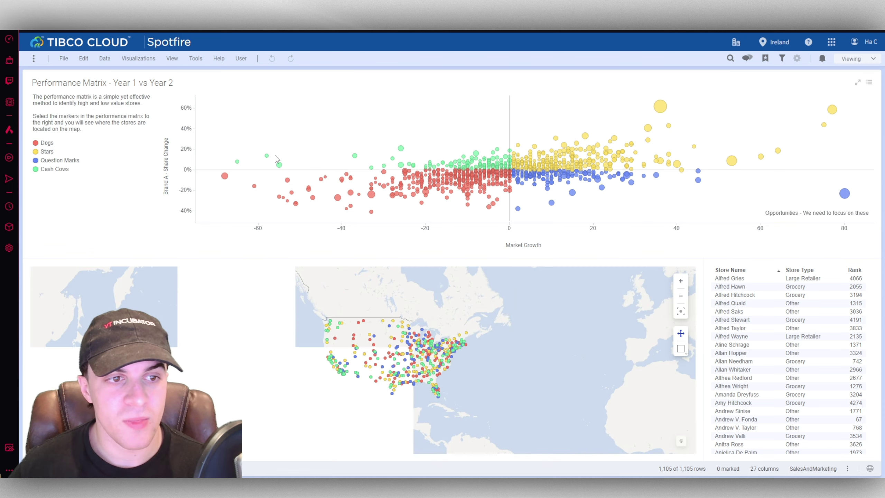
scroll(766, 349, "down", 3)
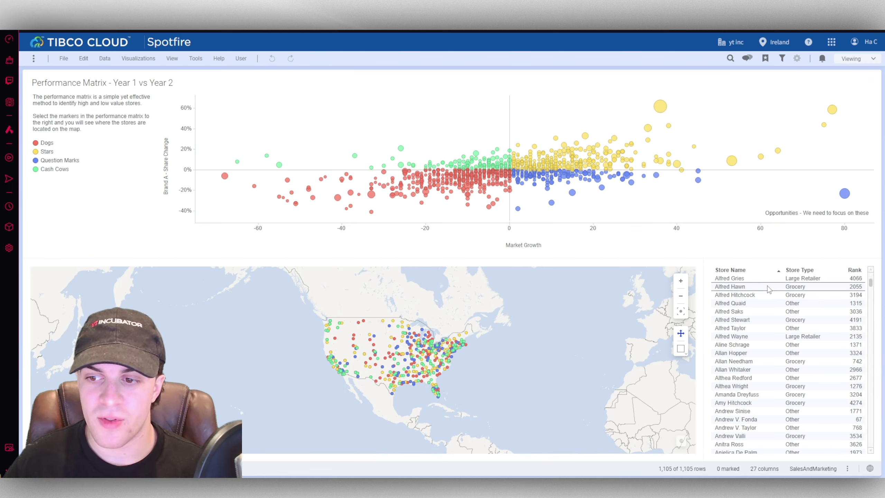
scroll(774, 276, "up", 8)
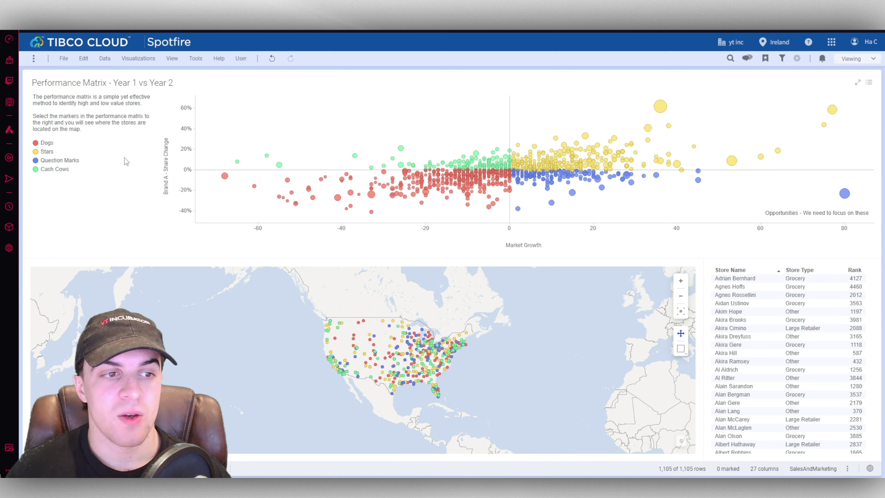
left_click(37, 143)
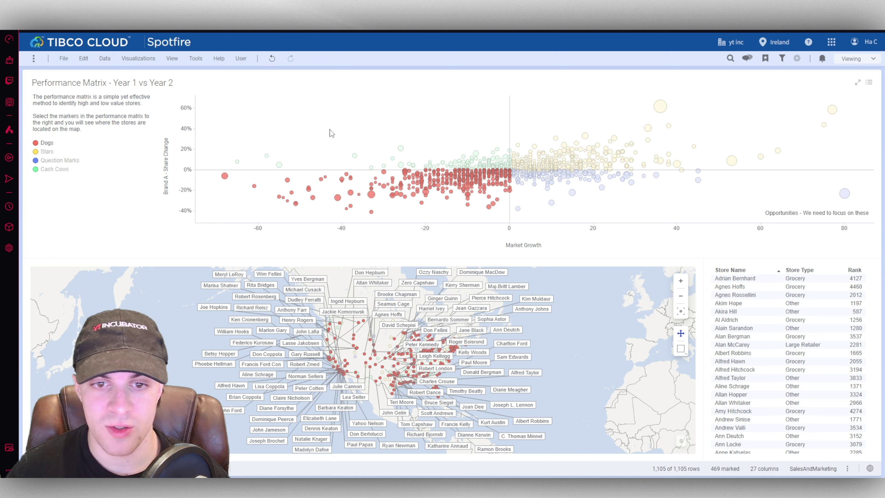
Mark the Stars stores, then switch the marking back to Dogs.
left_click(46, 152)
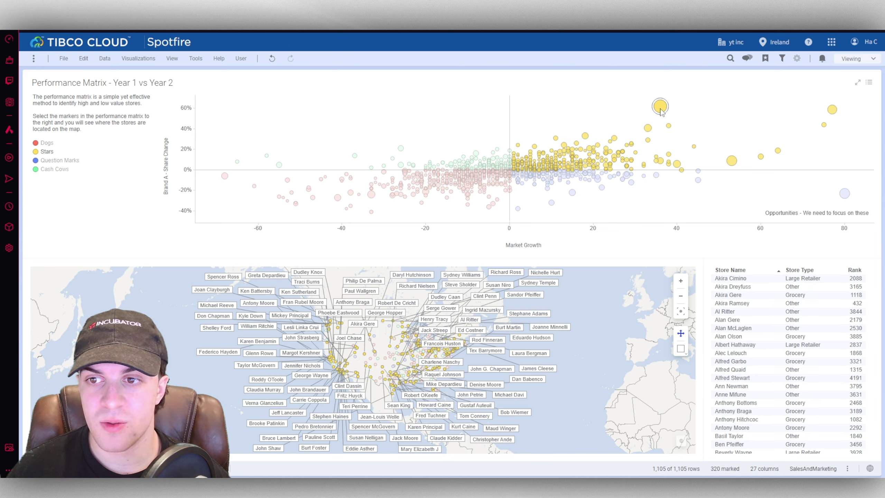
mouse_move(661, 109)
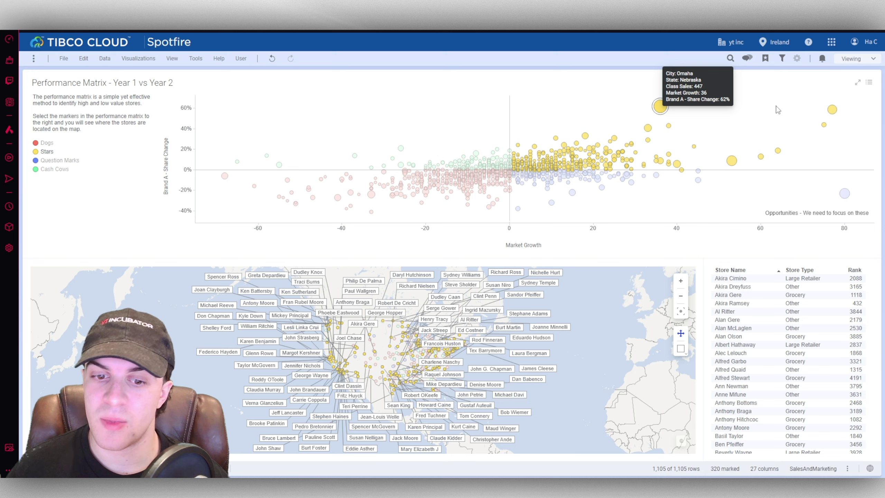
left_click(45, 142)
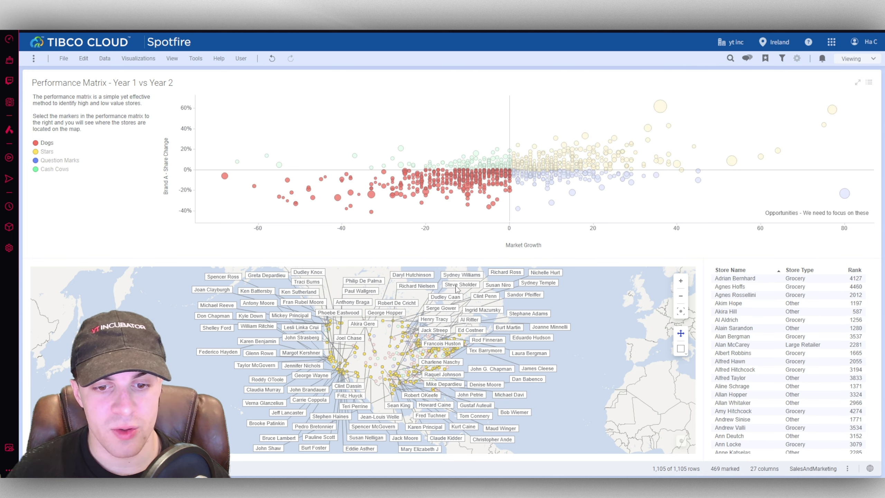
Zoom the map into the US store cluster and scroll through the store table.
scroll(378, 353, "down", 2)
scroll(378, 353, "up", 3)
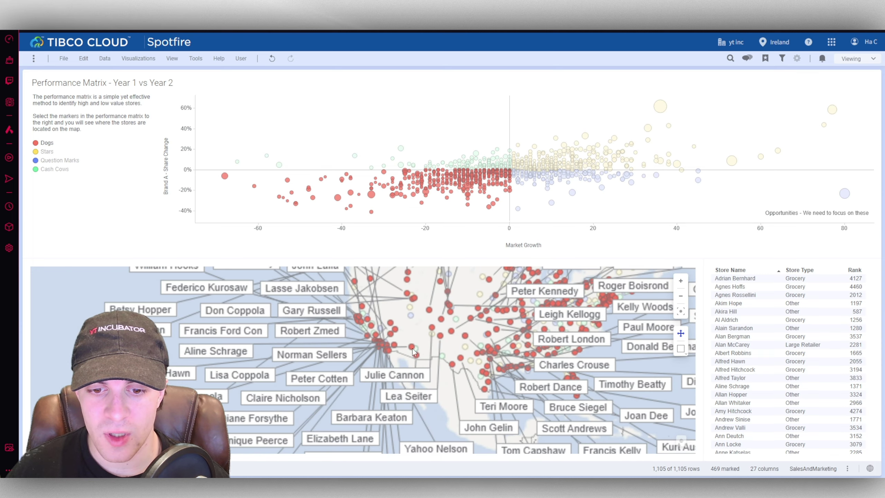
scroll(415, 329, "down", 2)
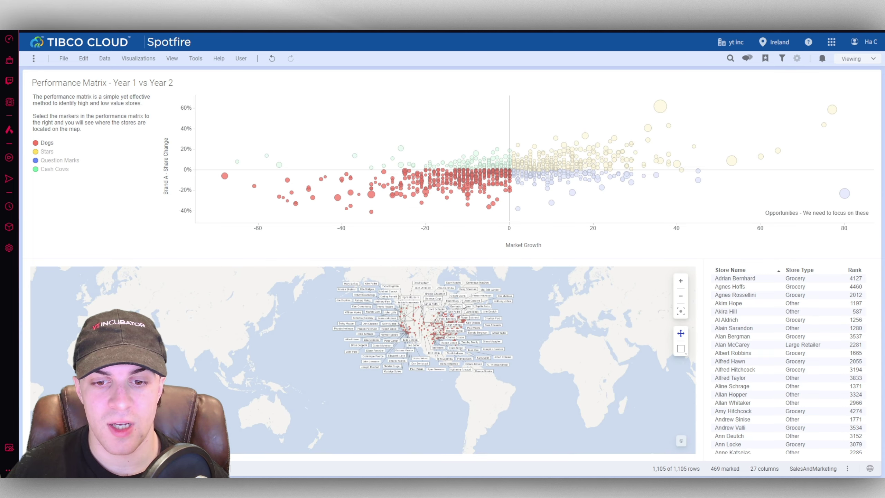
scroll(415, 329, "up", 2)
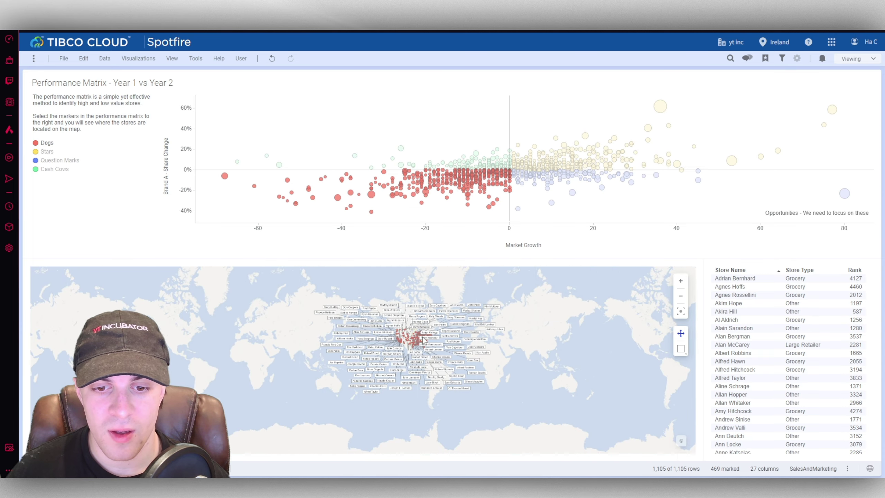
scroll(428, 331, "up", 3)
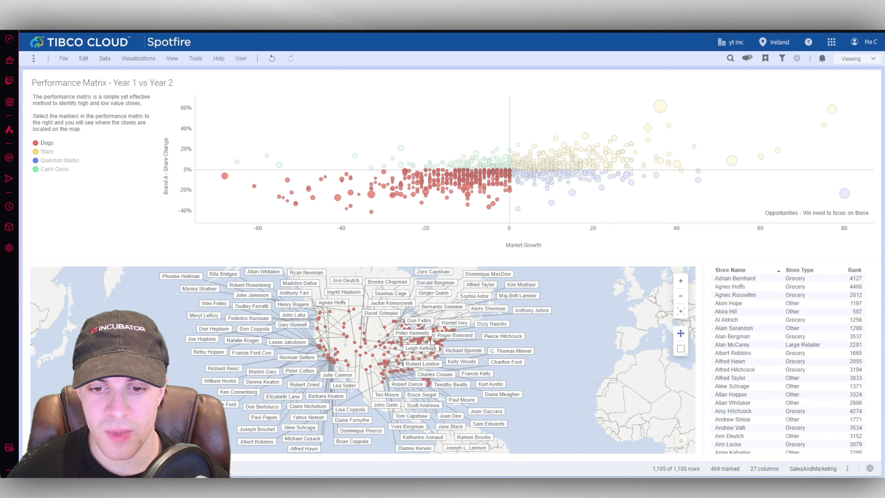
scroll(836, 314, "down", 1)
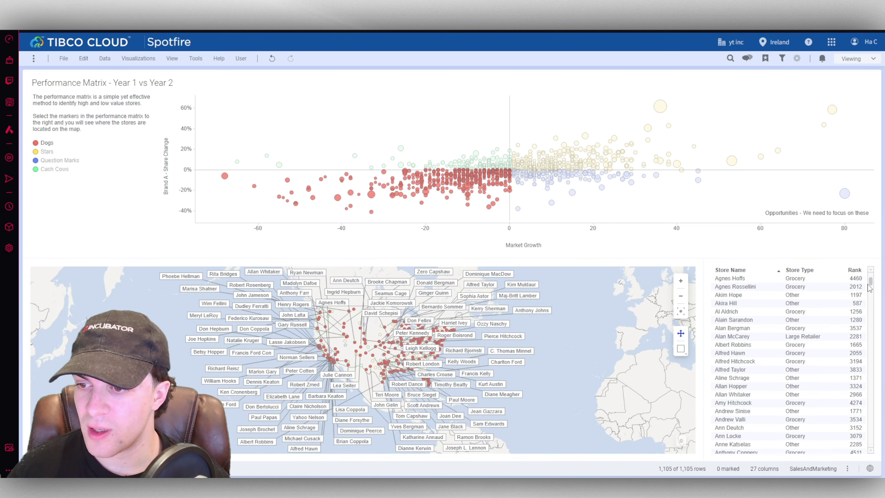
left_click_drag(870, 288, 863, 296)
scroll(766, 304, "down", 10)
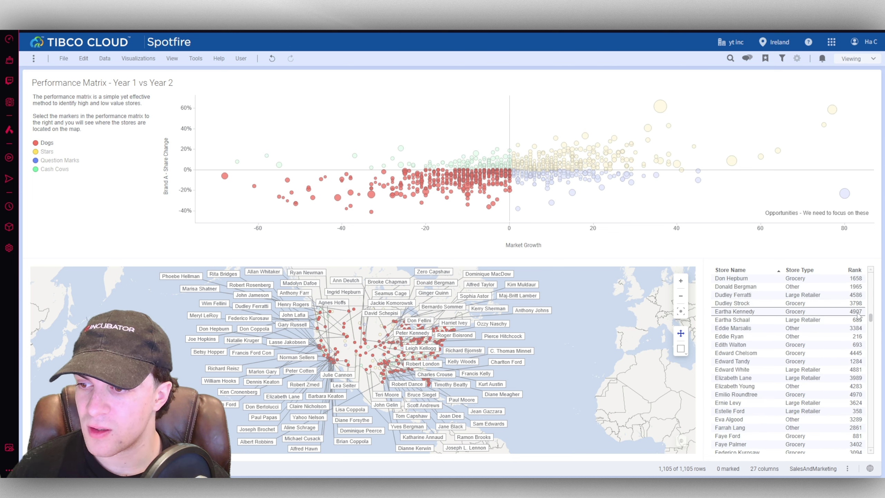
left_click_drag(870, 318, 861, 266)
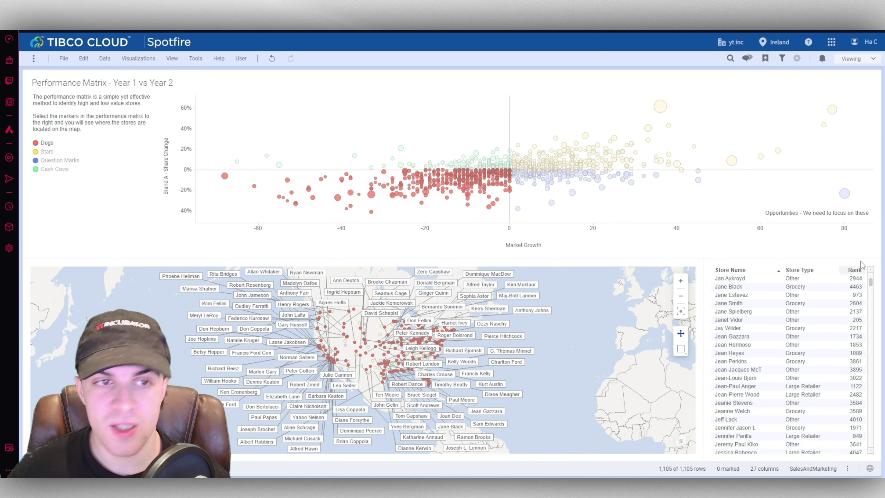
Start a PDF export of the visualization with all pages included.
left_click(63, 59)
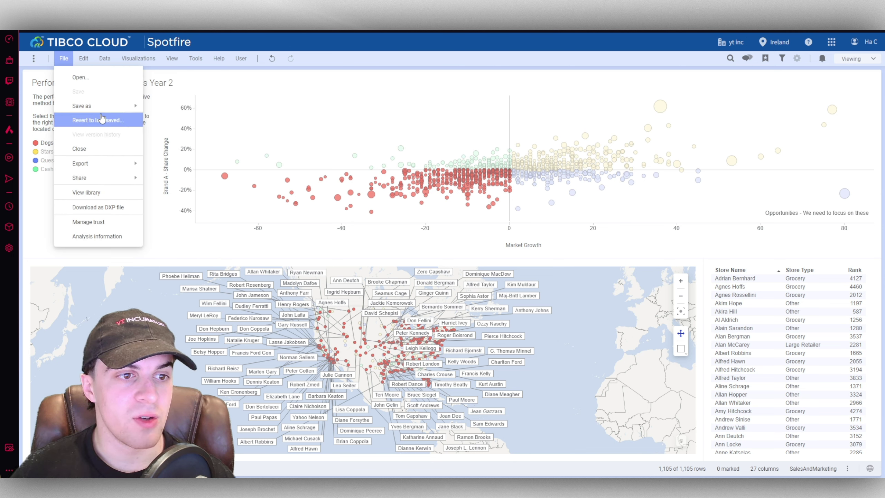
mouse_move(109, 164)
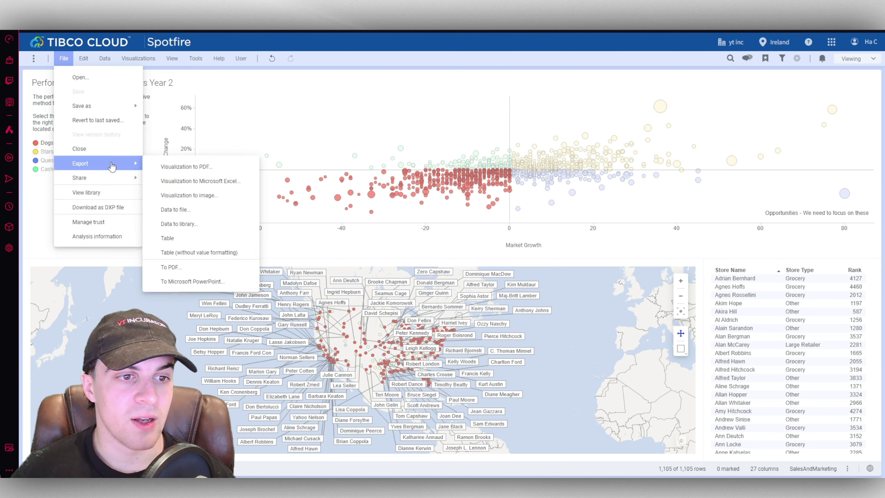
left_click(192, 167)
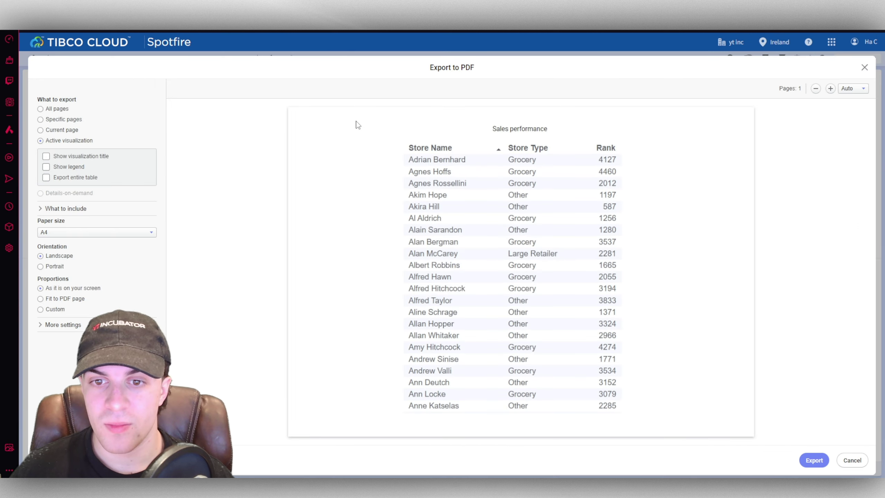
left_click(49, 109)
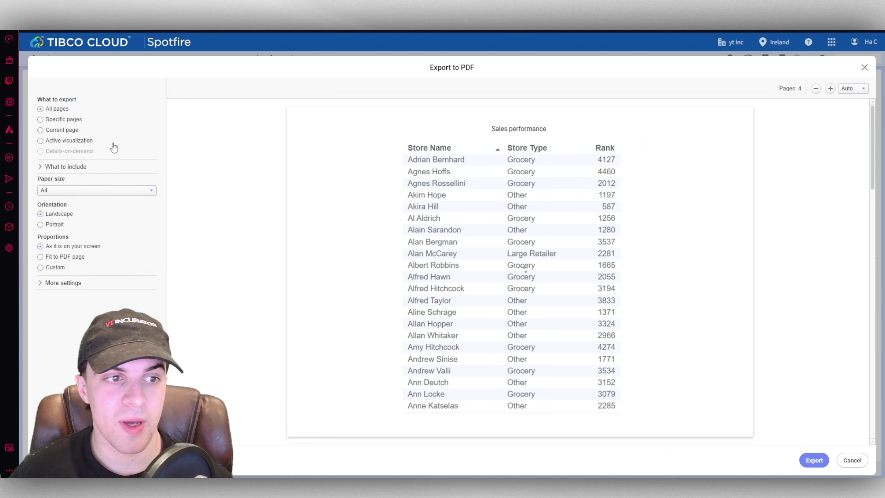
Scroll through the Export to PDF preview and close it without exporting.
scroll(652, 215, "down", 5)
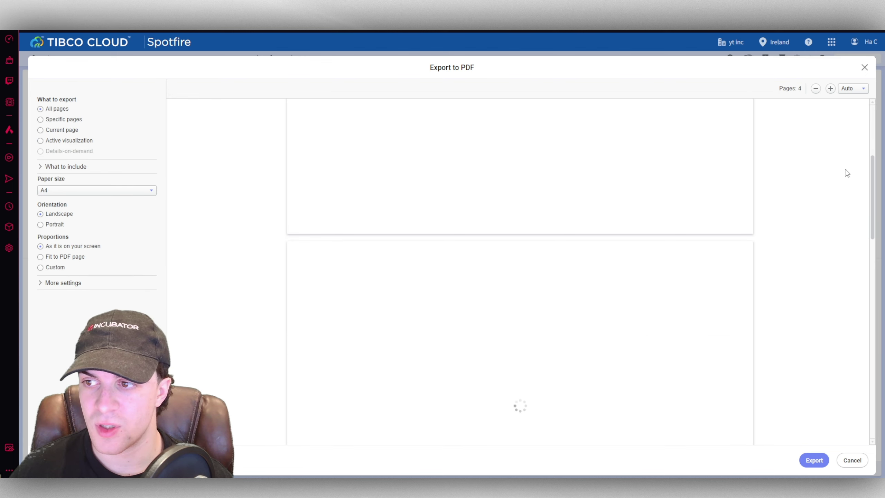
scroll(875, 175, "down", 5)
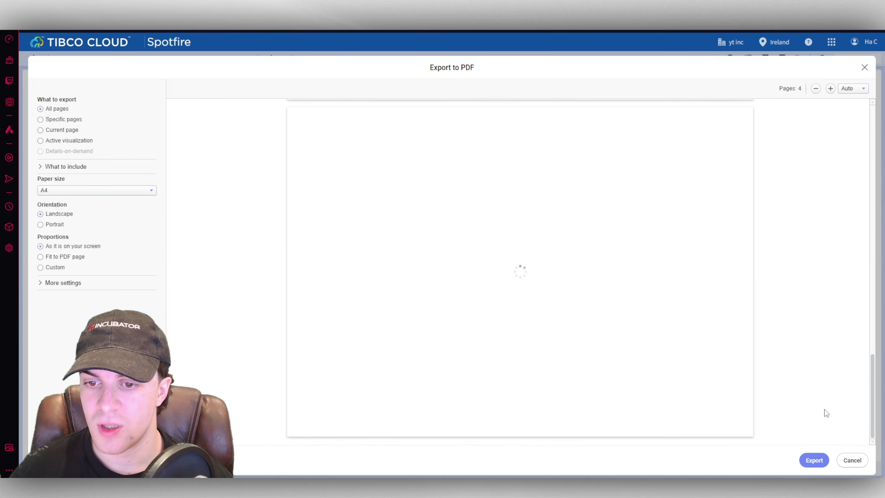
scroll(829, 206, "up", 3)
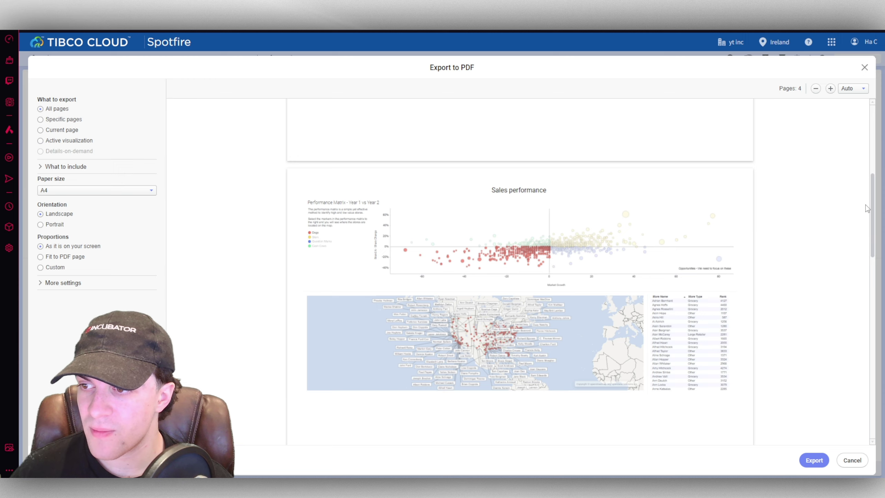
left_click_drag(867, 207, 870, 310)
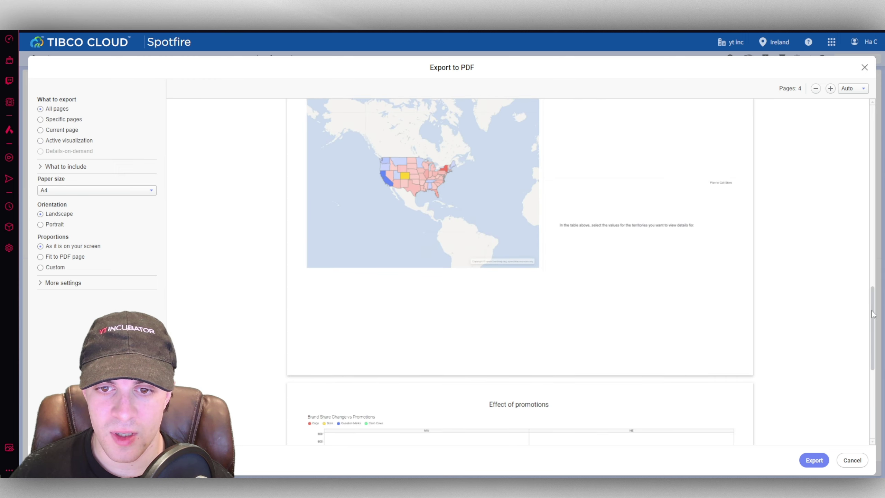
left_click_drag(874, 308, 867, 391)
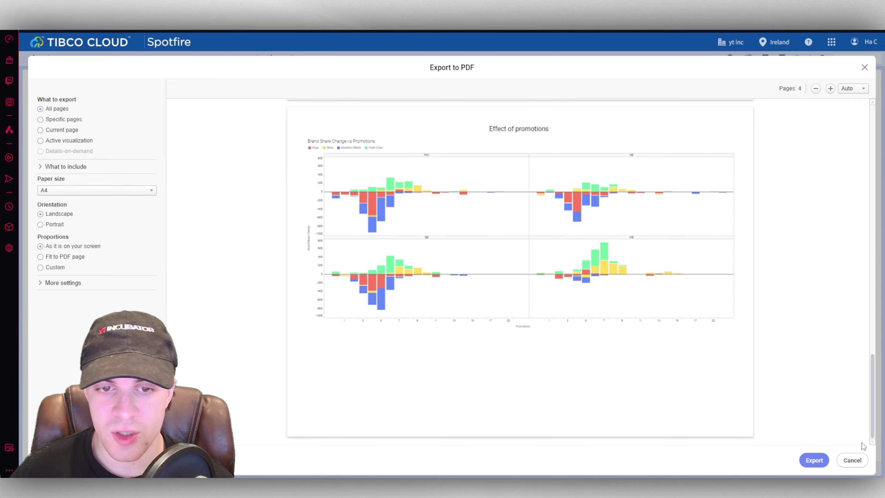
left_click_drag(864, 446, 819, 108)
left_click(863, 68)
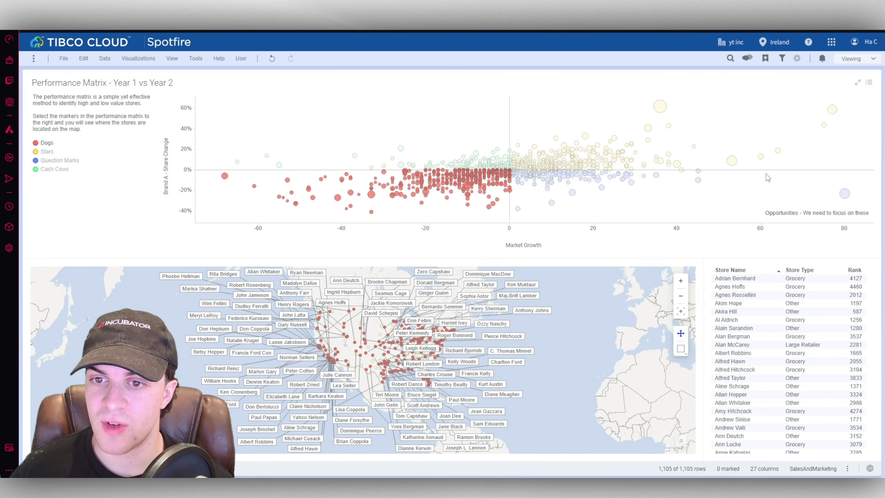
Look through the File menu's file and export options.
left_click(63, 58)
mouse_move(120, 163)
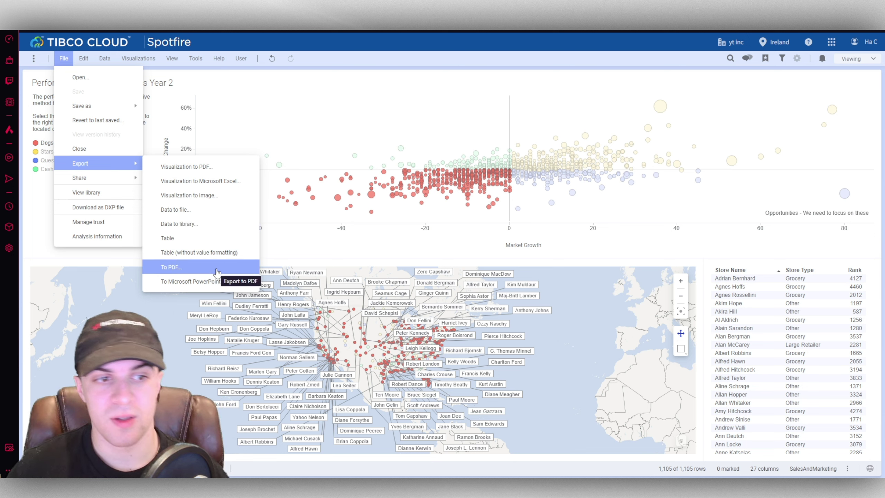
mouse_move(122, 181)
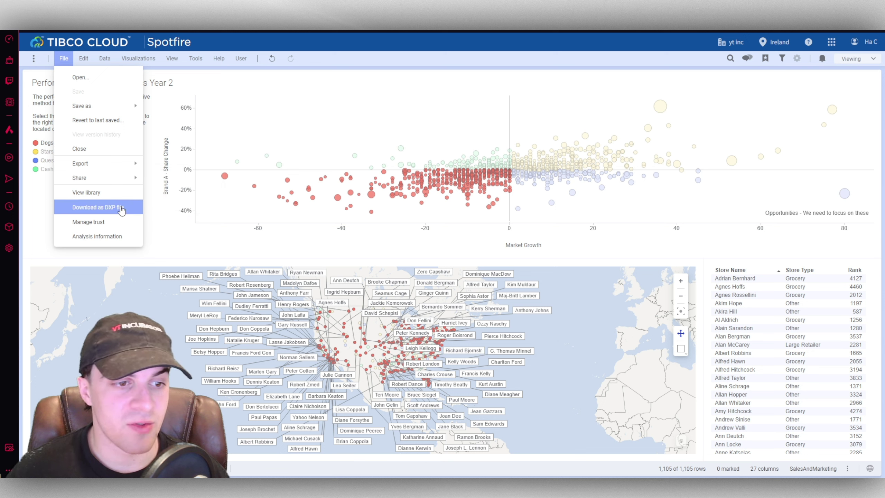
left_click(198, 250)
Clear all marked stores with Edit > Marked rows > Unmark.
left_click(80, 59)
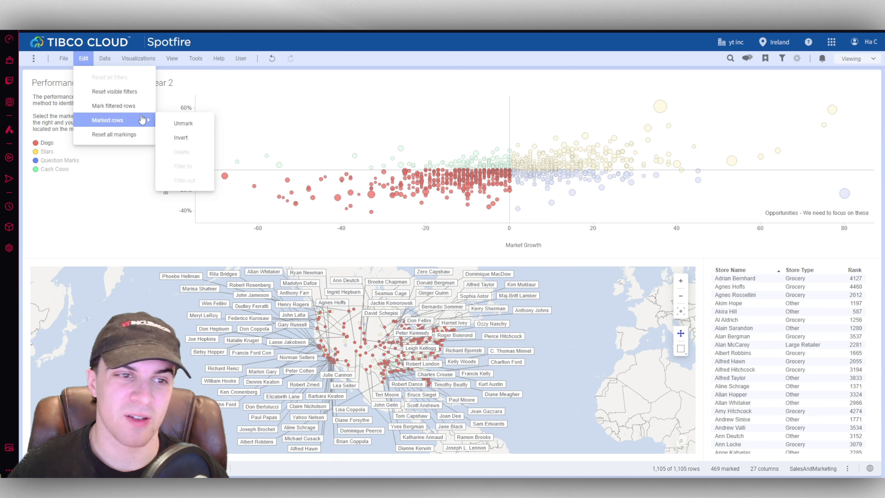
left_click(104, 58)
left_click(326, 140)
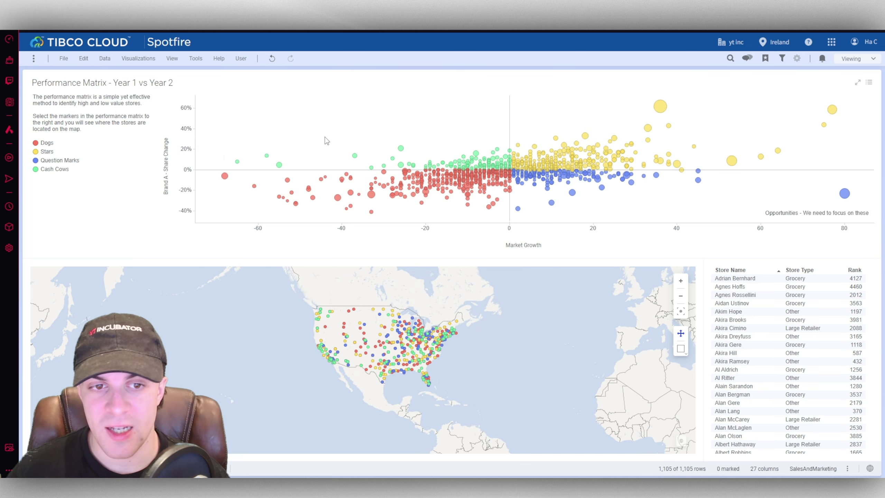
Browse the Data, Visualizations, View, Tools, Help and User menus.
left_click(115, 58)
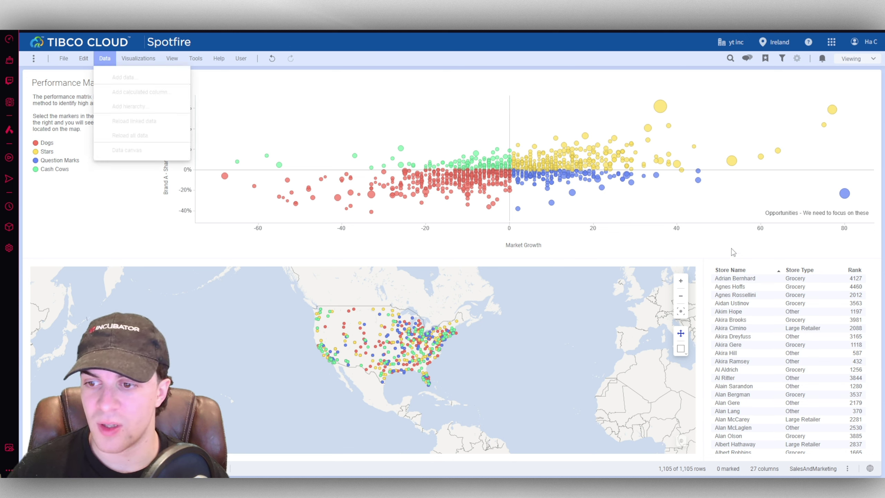
left_click(734, 222)
left_click(139, 58)
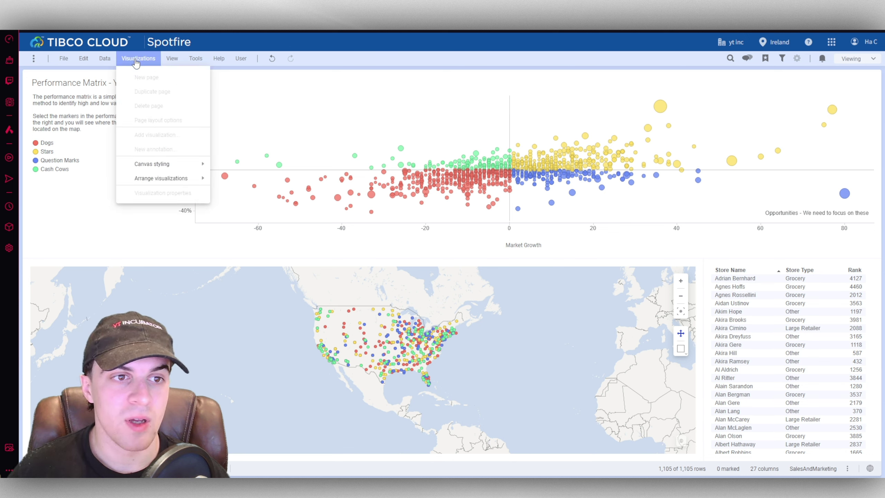
mouse_move(177, 164)
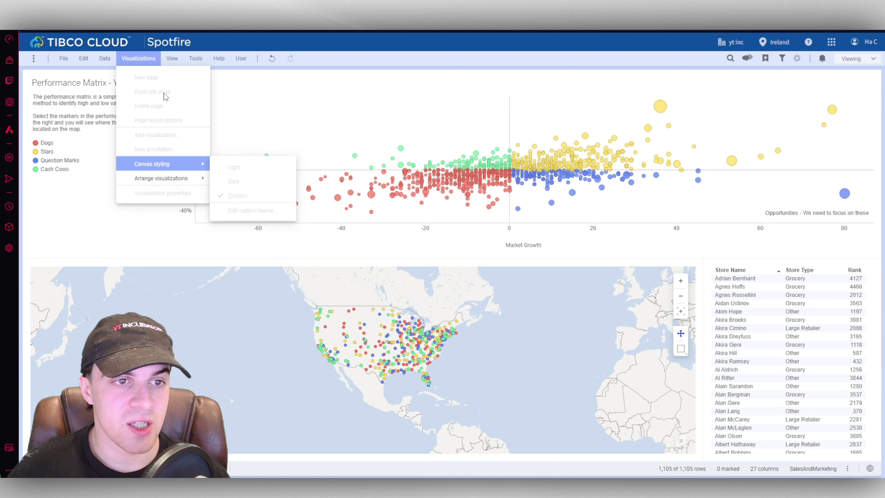
left_click(172, 58)
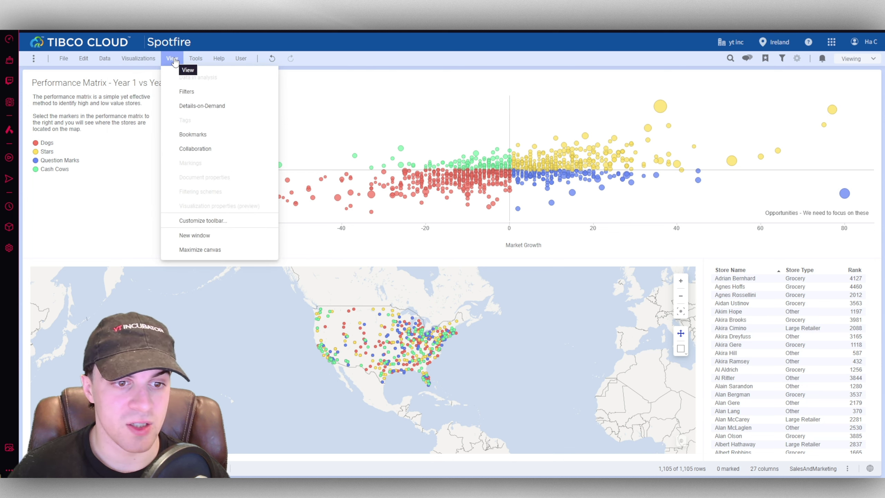
left_click(195, 58)
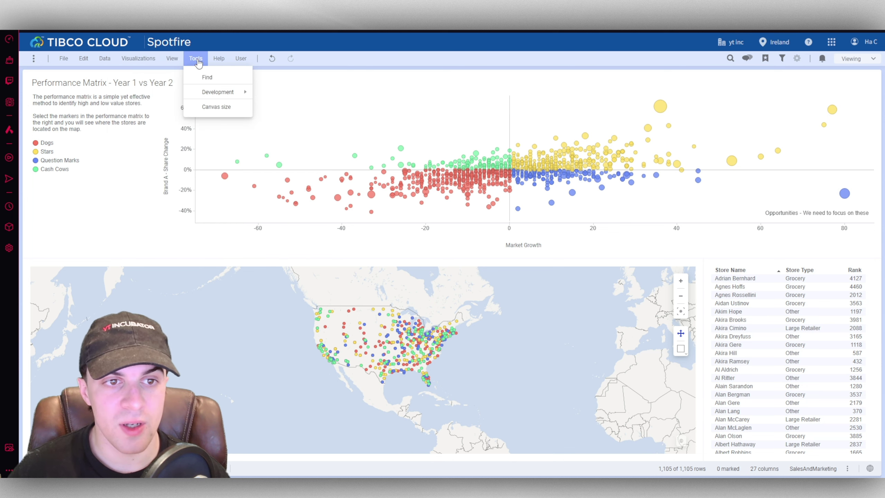
mouse_move(213, 94)
left_click(219, 59)
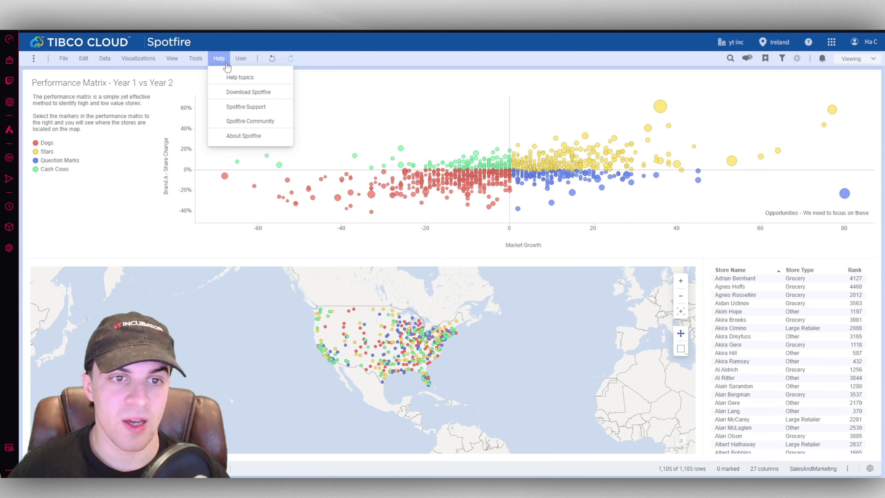
left_click(241, 59)
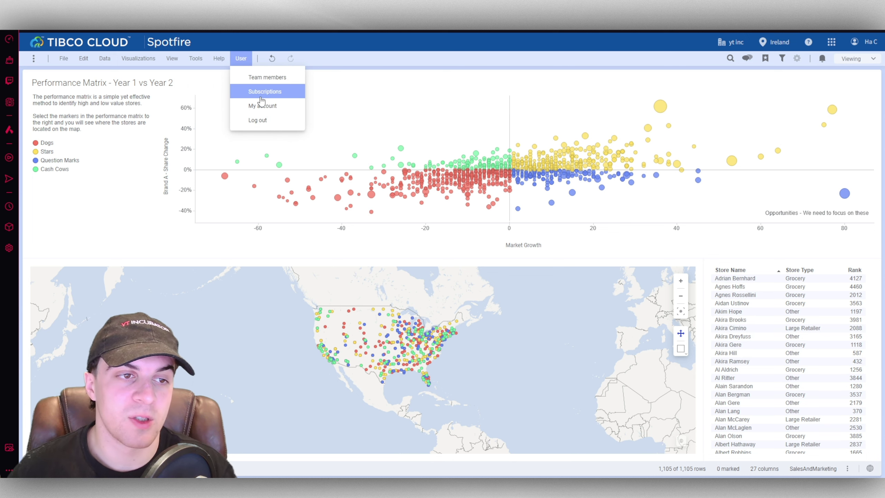
left_click(446, 89)
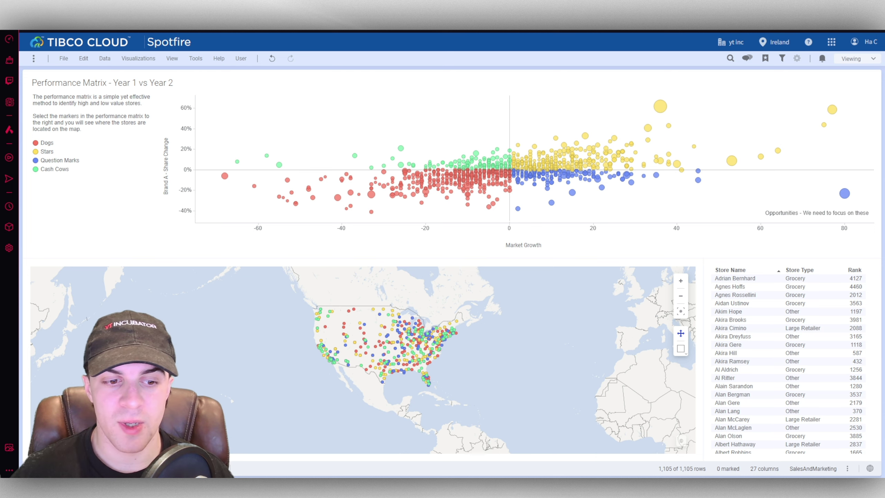
Switch to the states territory map page, zoom in and mark groups of Northeast states.
key("ctrl+Page_Down")
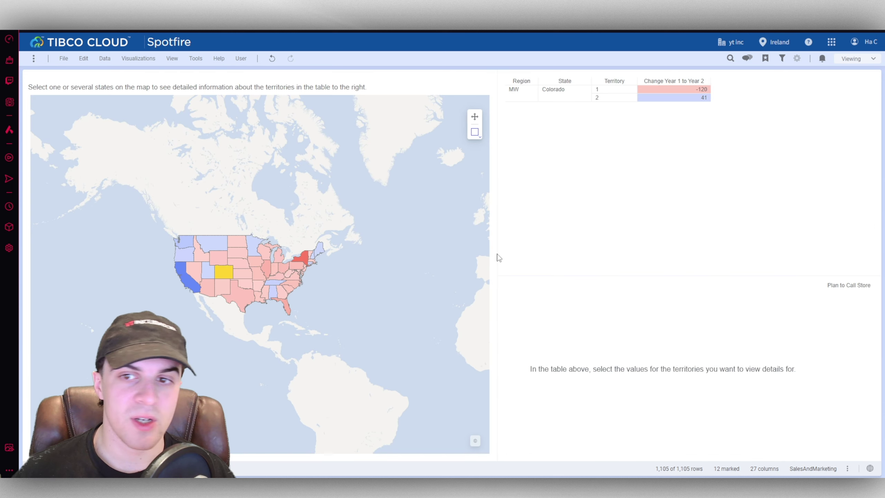
scroll(279, 242, "up", 5)
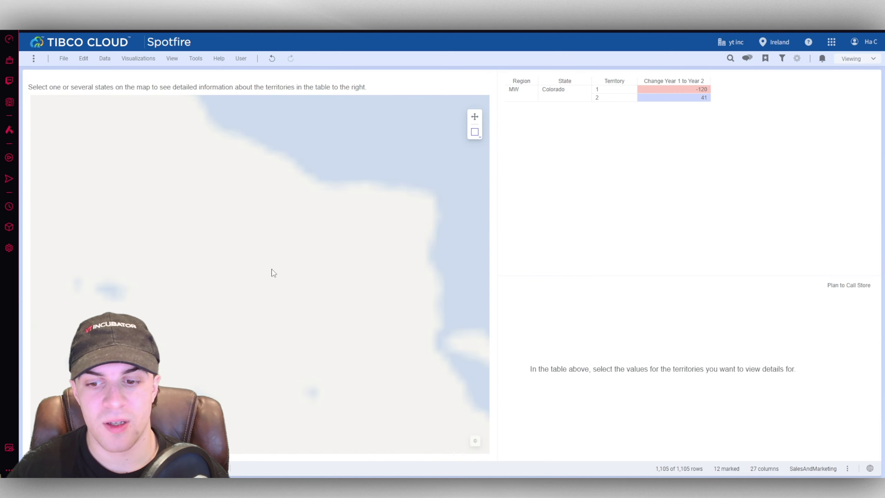
scroll(275, 268, "down", 7)
left_click_drag(334, 243, 322, 273)
scroll(322, 273, "up", 3)
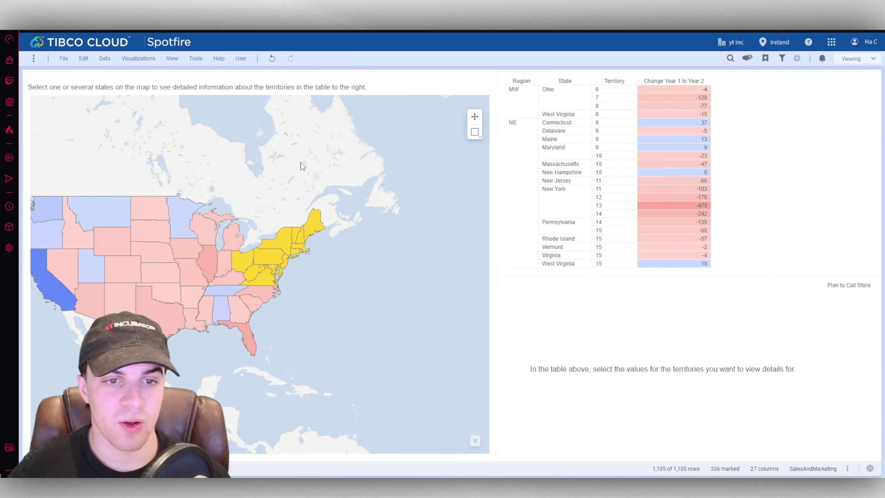
scroll(299, 161, "up", 2)
left_click_drag(145, 158, 351, 244)
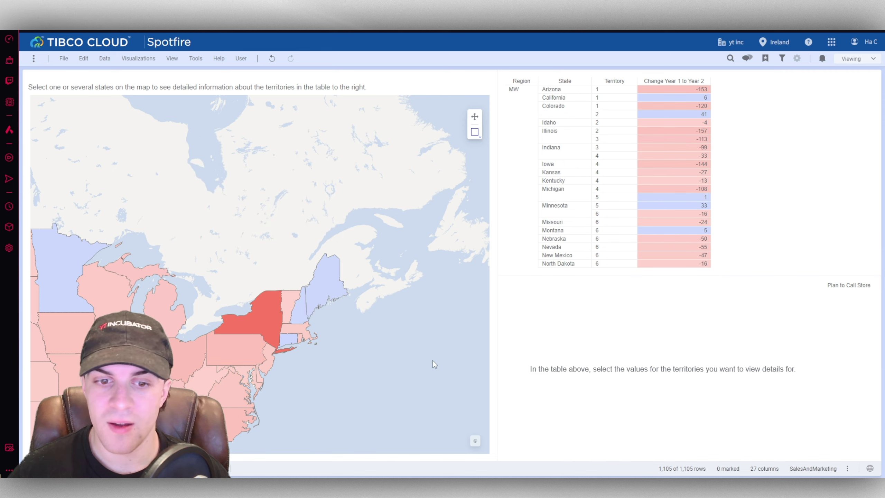
left_click_drag(430, 358, 197, 224)
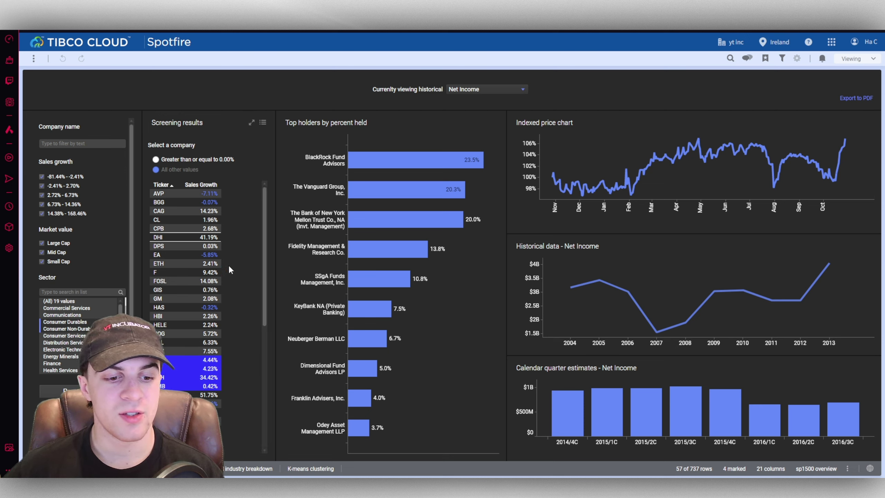
View ownership details in the Top holders by percent held chart.
scroll(128, 148, "down", 1)
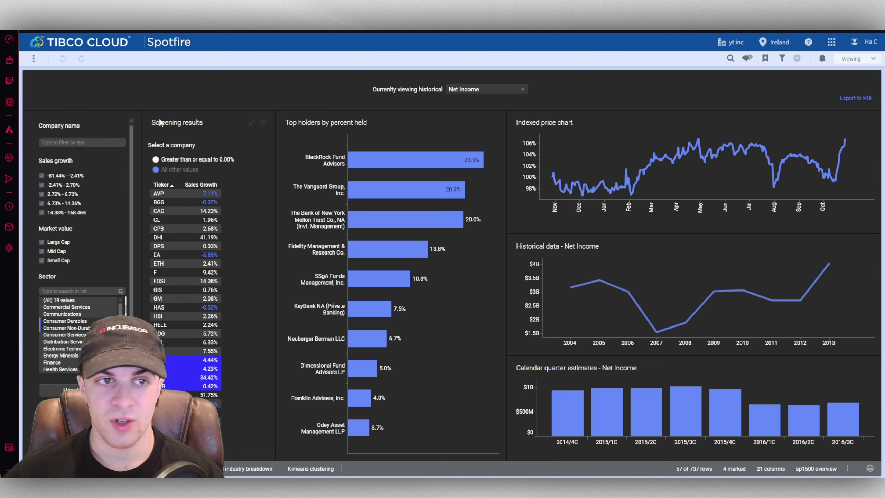
left_click(410, 120)
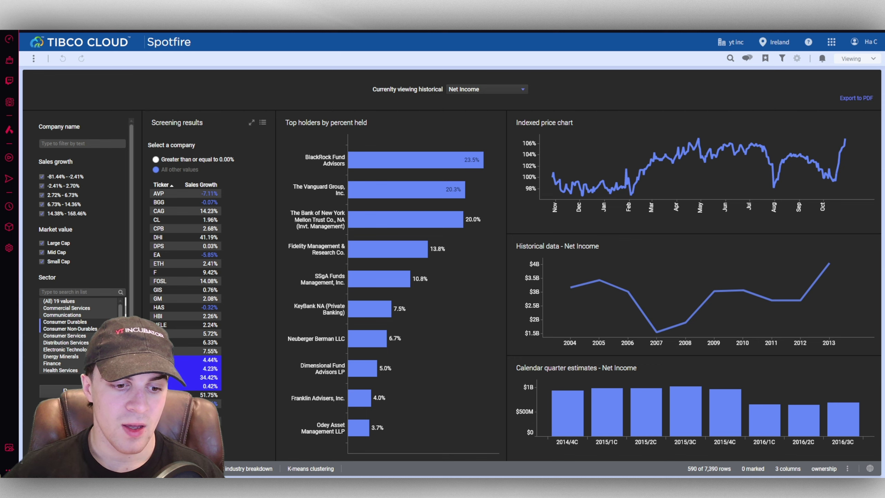
Open the GeoRev world map page and focus it on Africa, the whole world, then Europe.
left_click(195, 468)
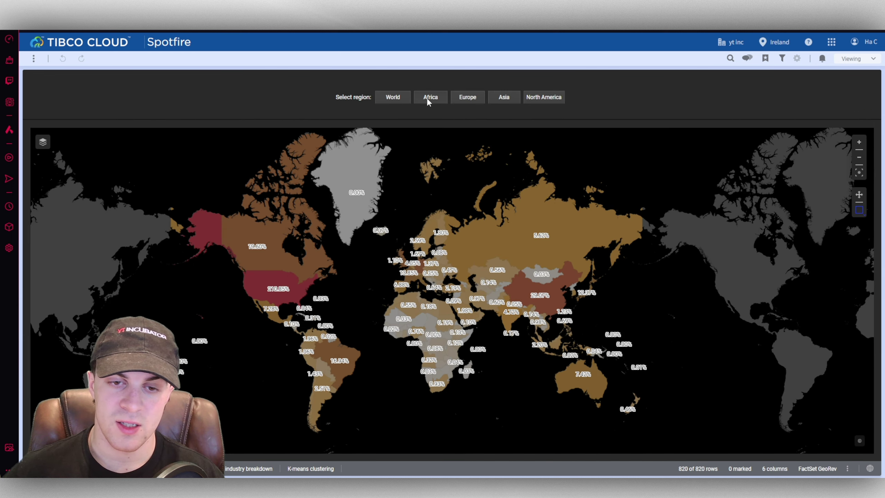
left_click(428, 100)
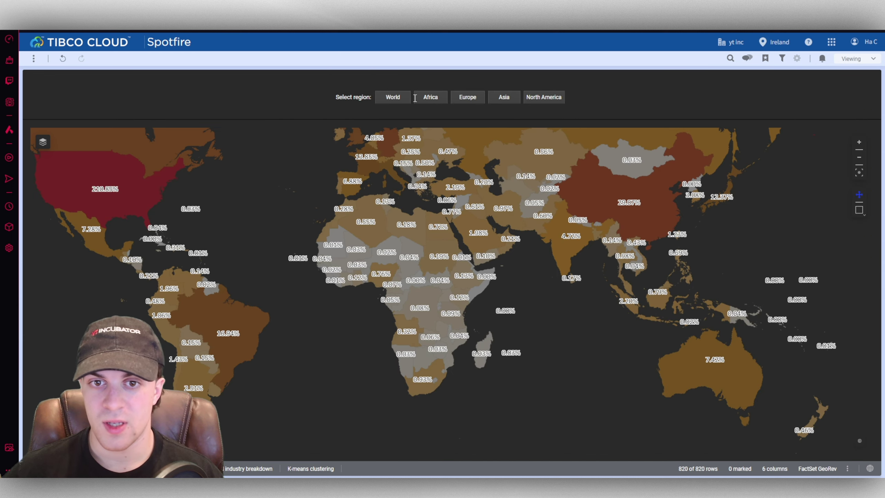
left_click(398, 99)
left_click(454, 99)
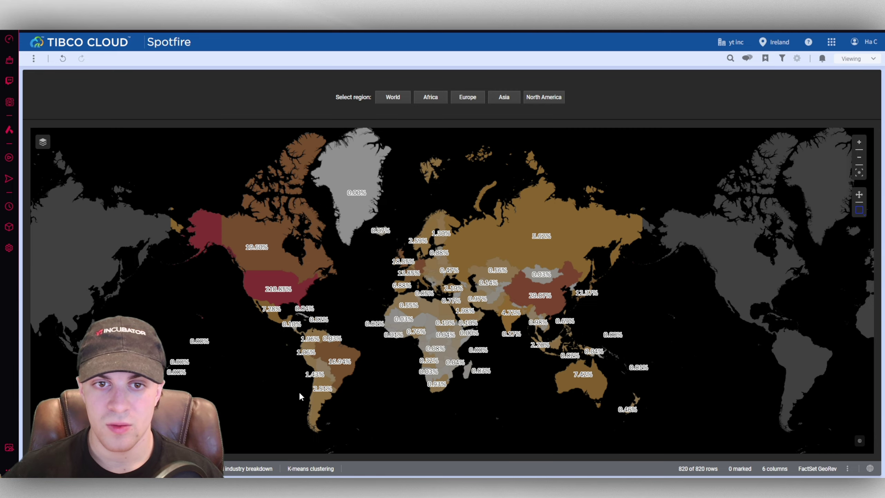
View the industry breakdown treemap and lower the Price filter's upper limit.
left_click(249, 468)
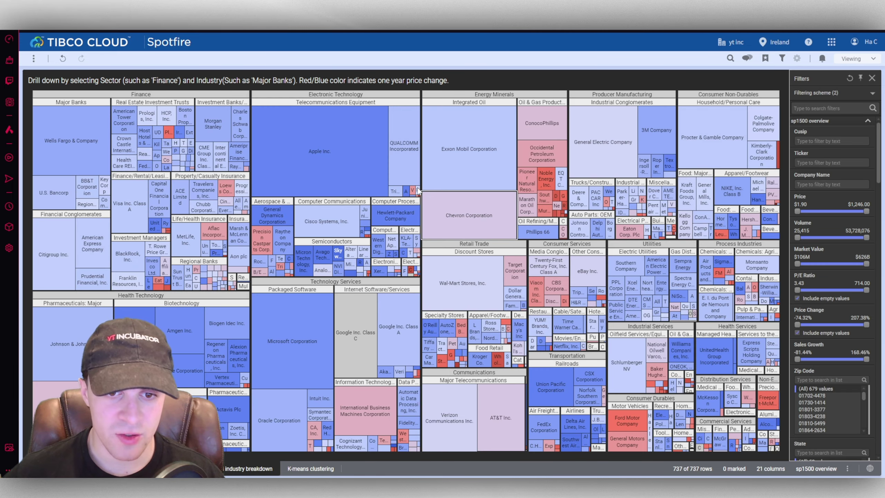
mouse_move(458, 153)
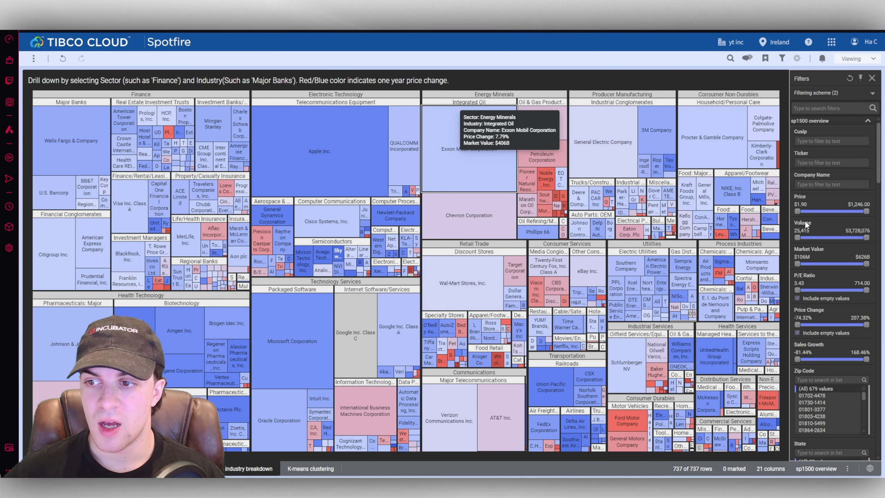
left_click_drag(867, 214, 862, 212)
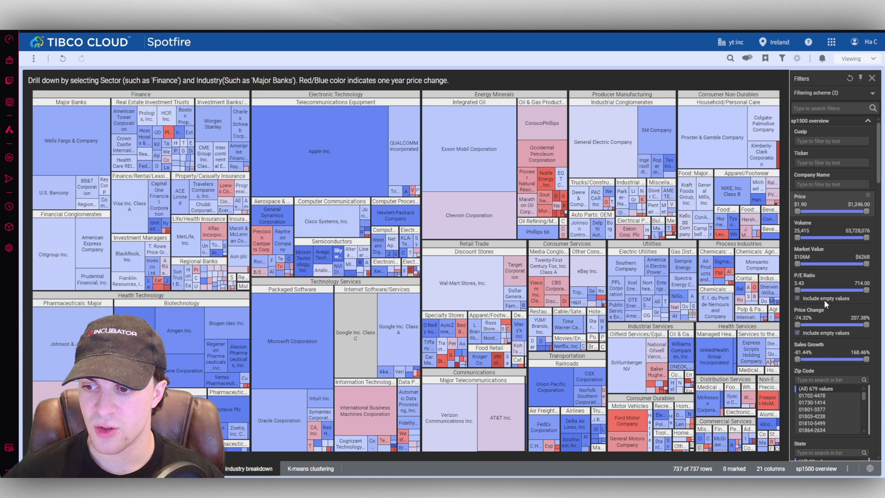
scroll(825, 303, "down", 4)
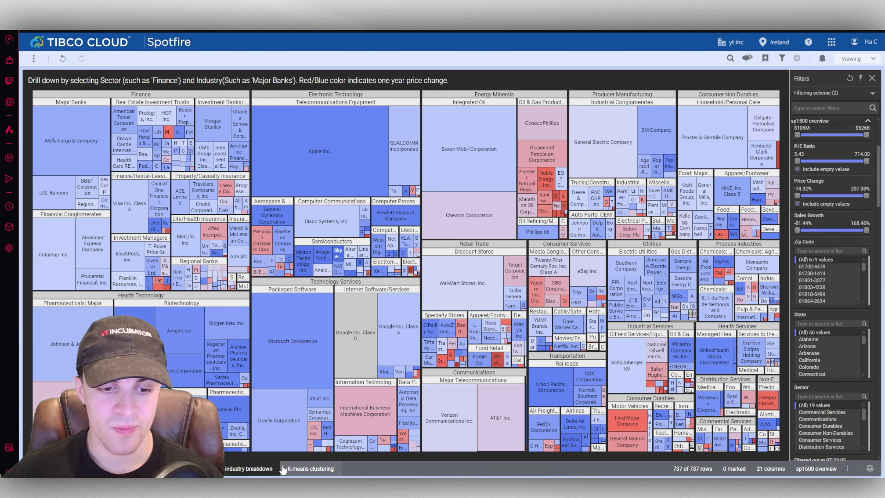
Switch to the K-means clustering page and glance at the analysis and File menus.
left_click(296, 469)
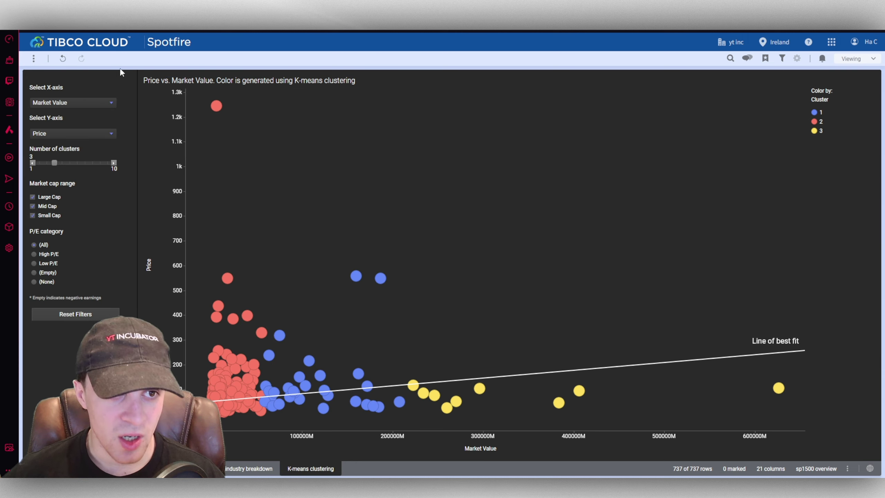
left_click(34, 59)
left_click(64, 58)
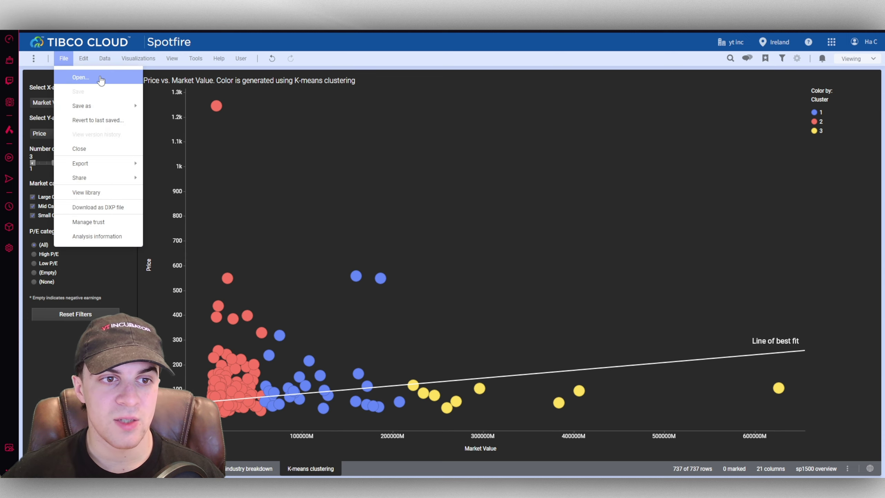
left_click(314, 173)
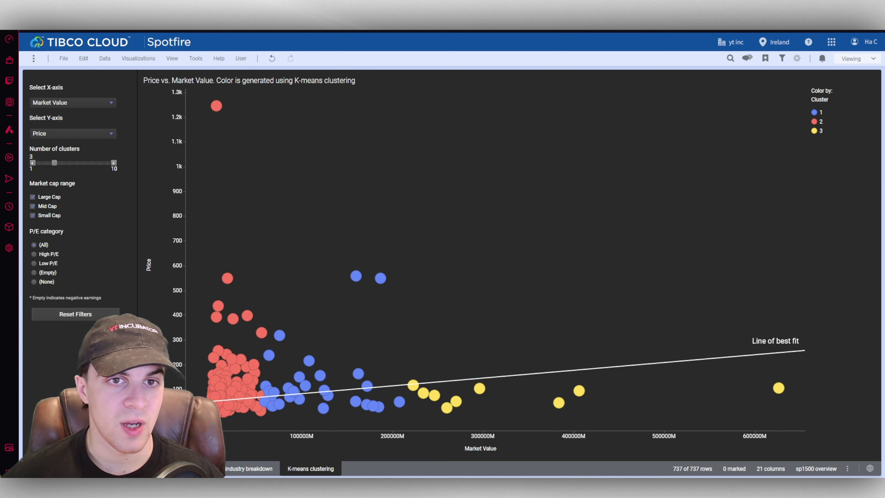
Open the Introduction to Spotfire sample analysis from the home page and read its description.
left_click(157, 43)
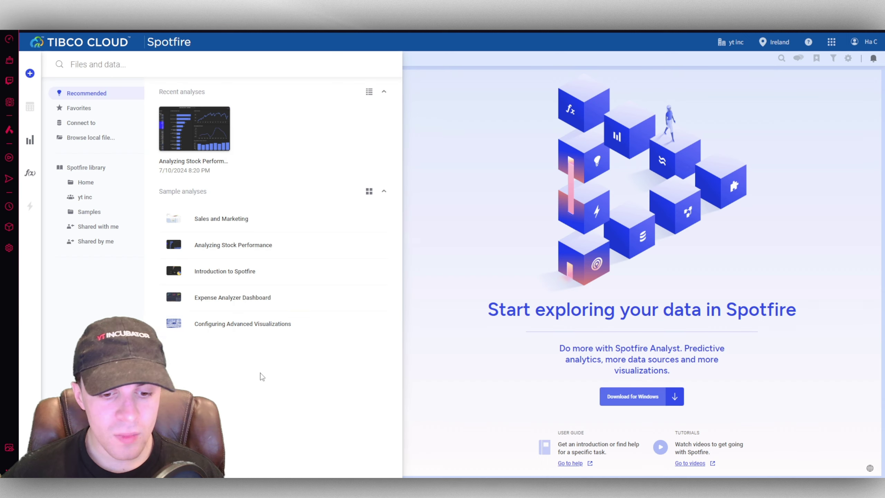
left_click(256, 273)
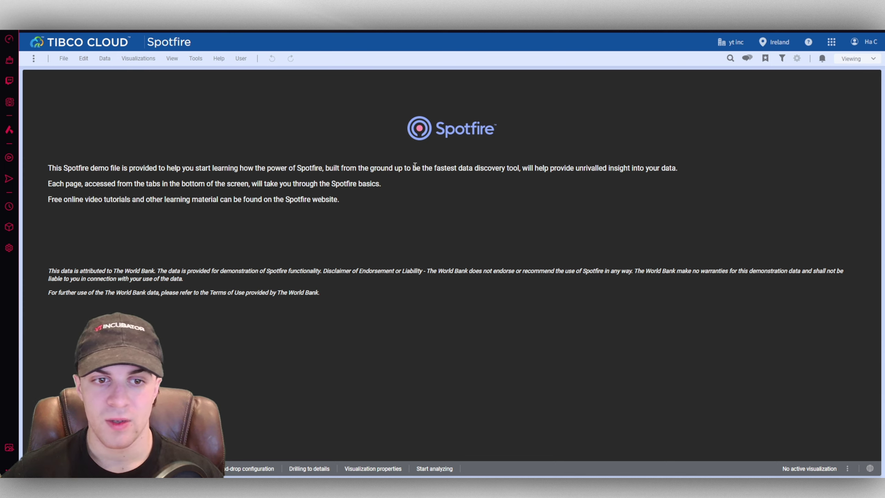
left_click_drag(292, 165, 381, 184)
left_click(309, 234)
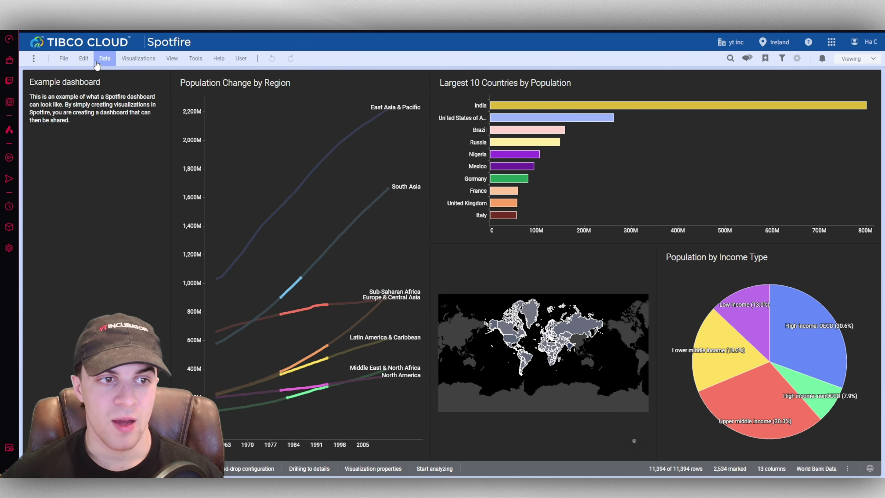
left_click_drag(50, 114, 102, 114)
left_click(114, 113)
Clear the line chart's marking and glance at the File menu.
left_click(281, 128)
left_click(60, 58)
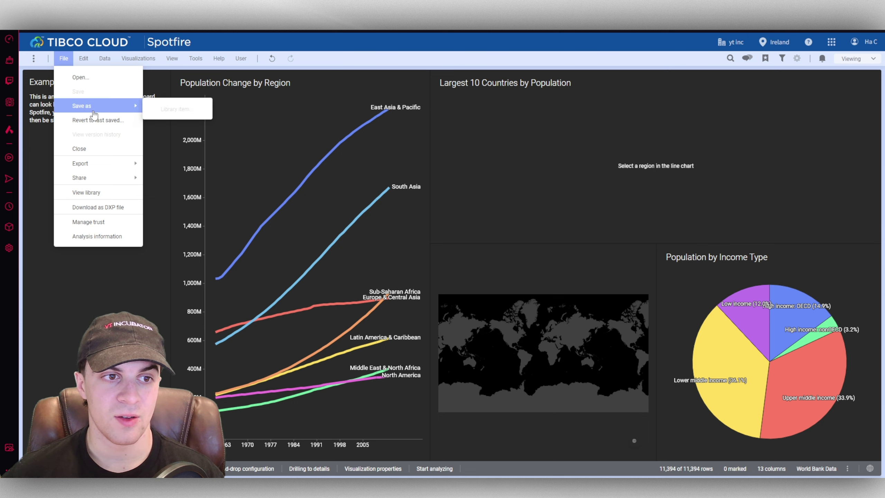
left_click(98, 287)
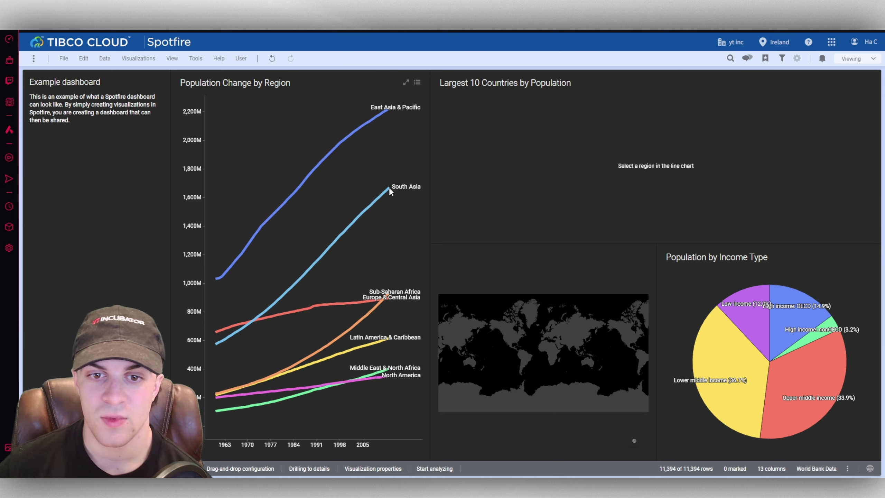
Toggle the line chart legend on and off, then mark Turkey in the Marking page scatter plot.
left_click(416, 84)
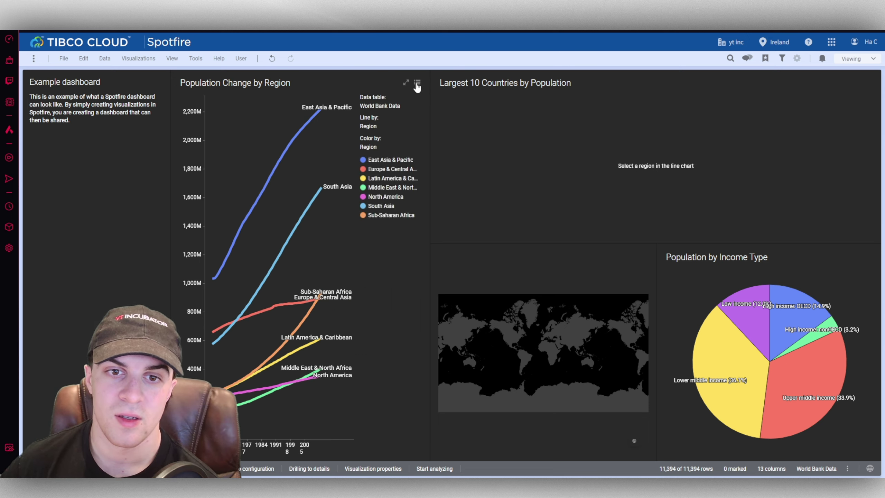
left_click(417, 85)
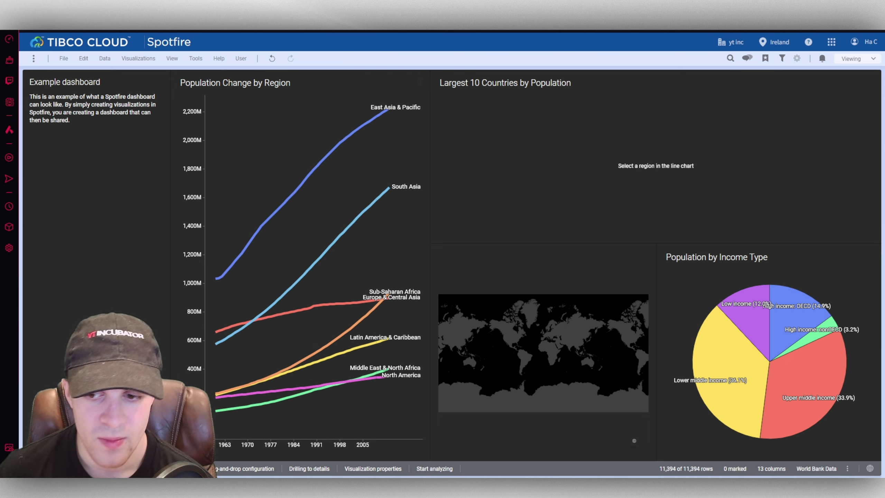
left_click(195, 468)
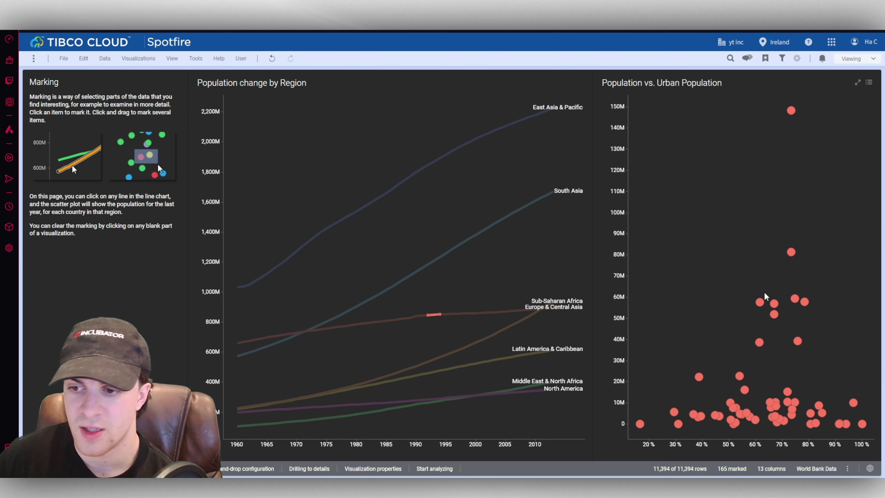
left_click(761, 305)
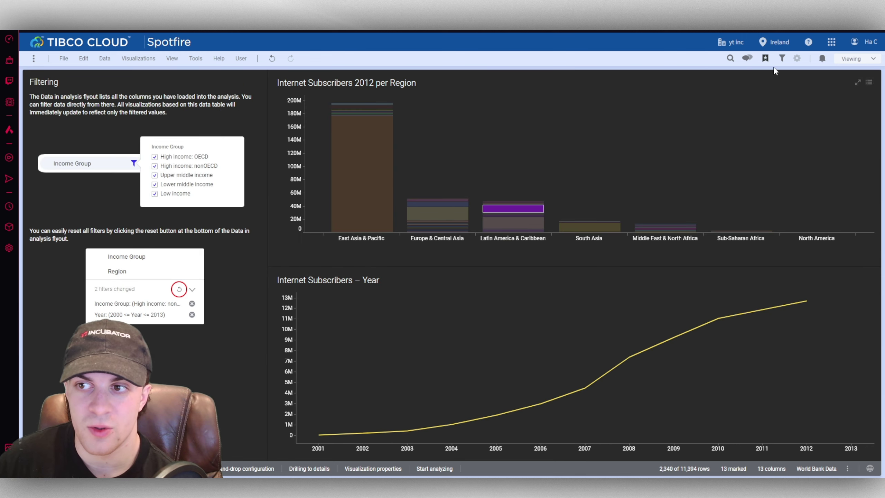
Clear the marking from the filters panel, browse the remaining pages, and switch the analysis to Editing mode.
left_click(783, 58)
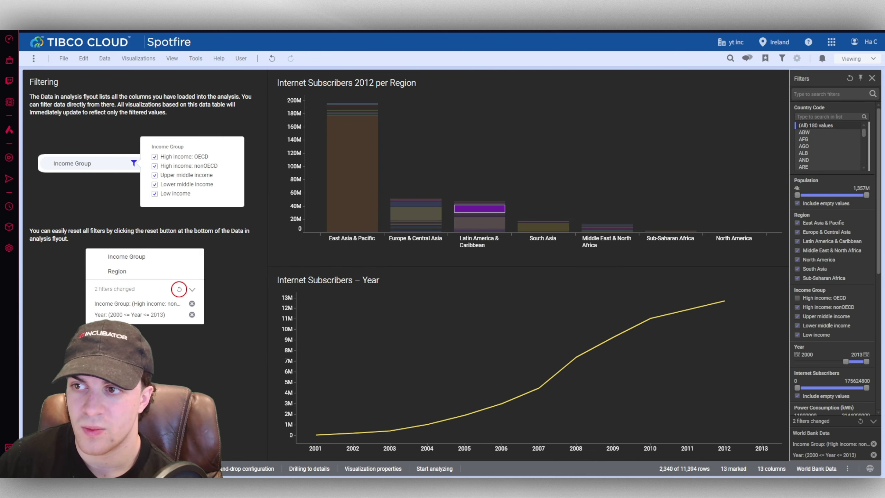
scroll(878, 195, "down", 6)
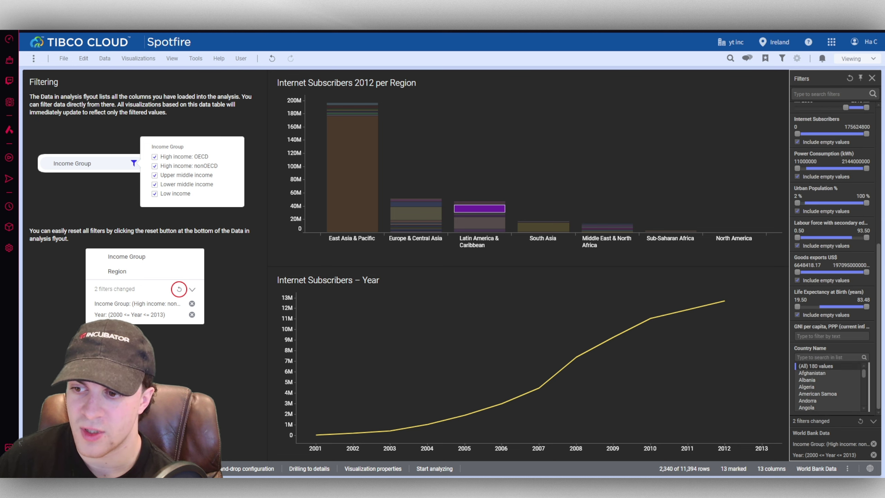
left_click(606, 165)
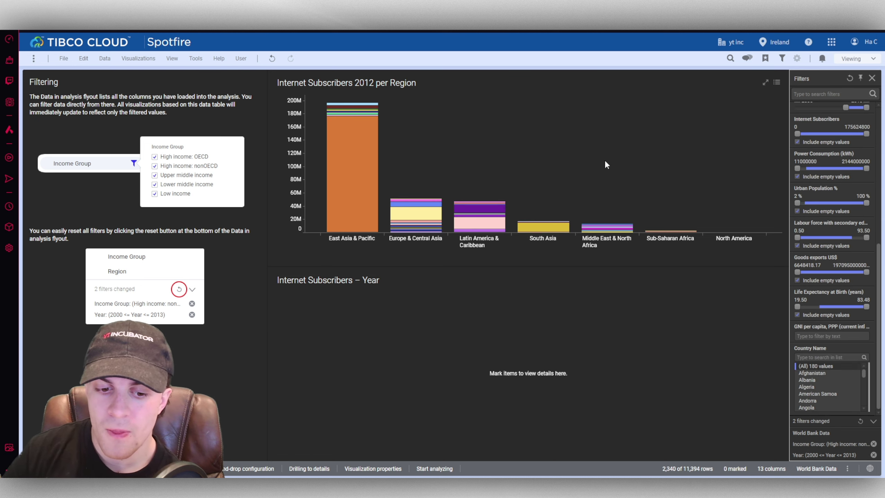
left_click(258, 468)
left_click(309, 468)
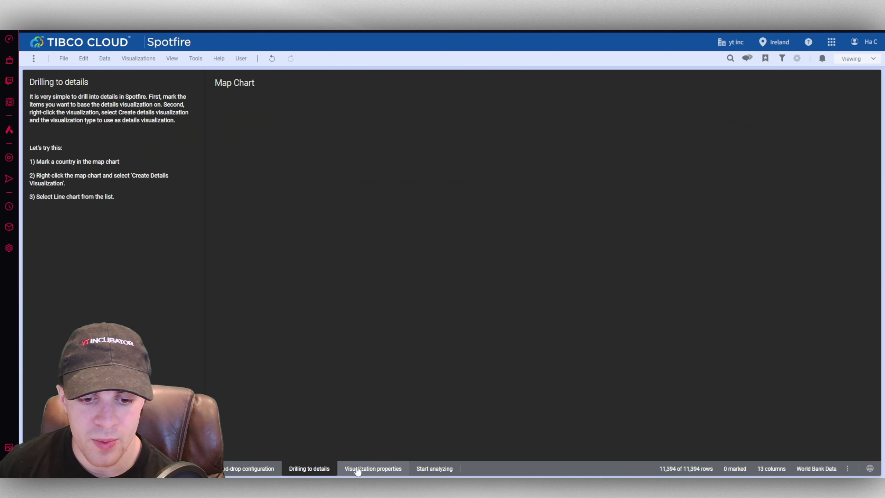
left_click(372, 468)
left_click(432, 469)
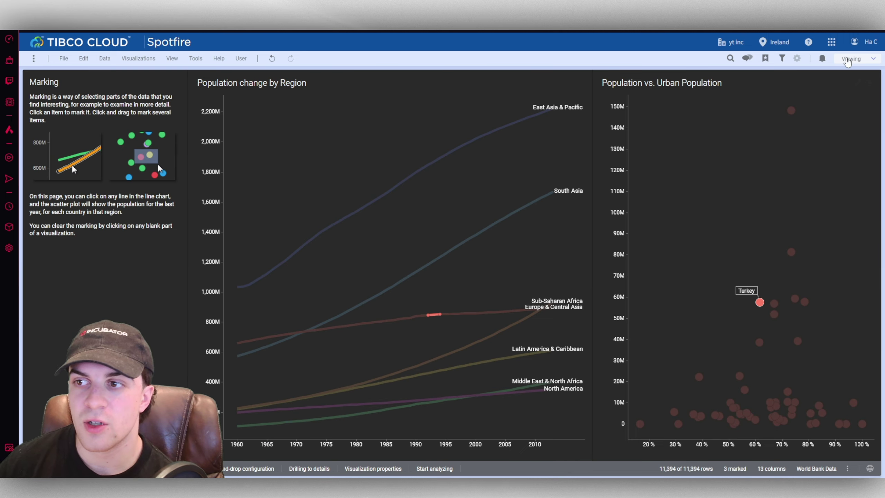
left_click(856, 59)
left_click(858, 92)
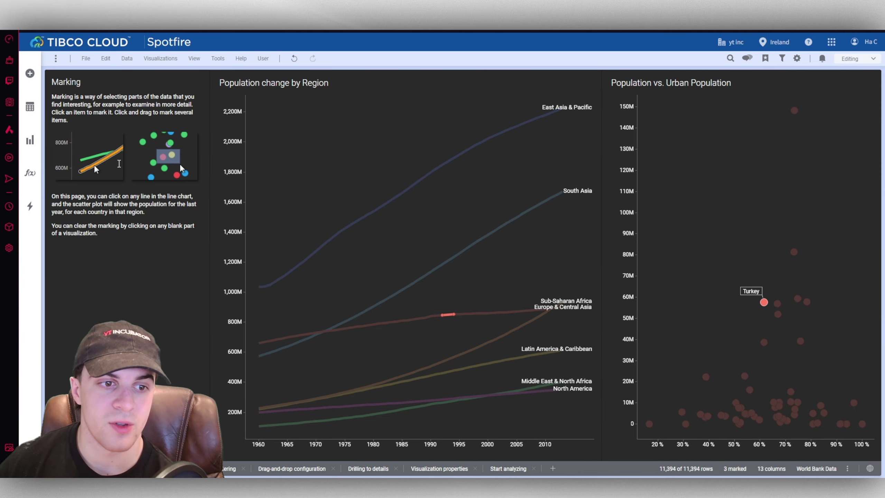
Select the Marking help text, view the visualization types list, then clear the marking.
triple_click(114, 101)
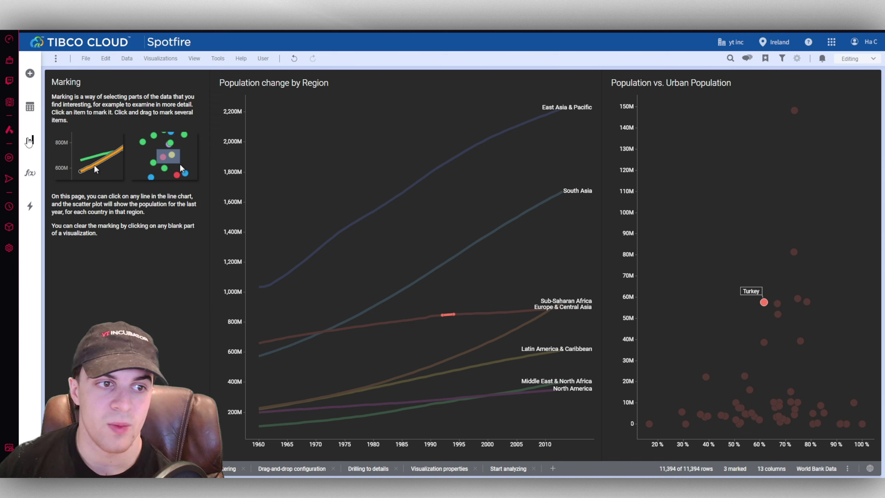
left_click(30, 139)
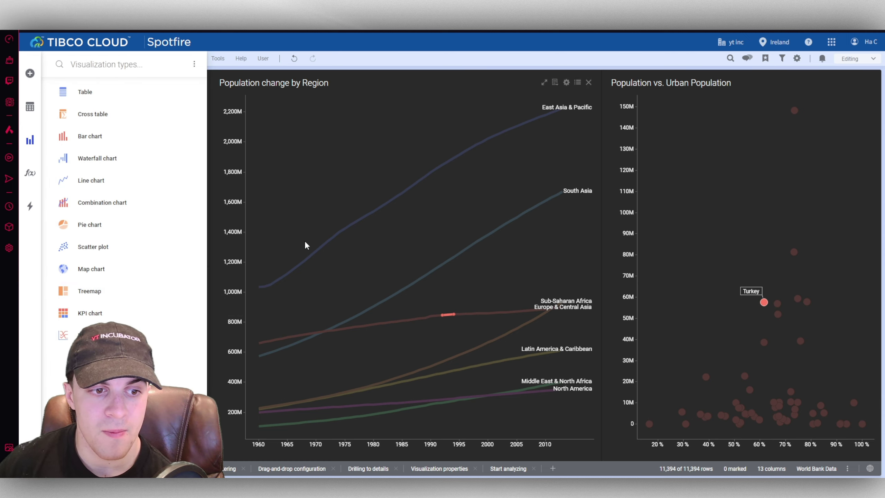
left_click(304, 241)
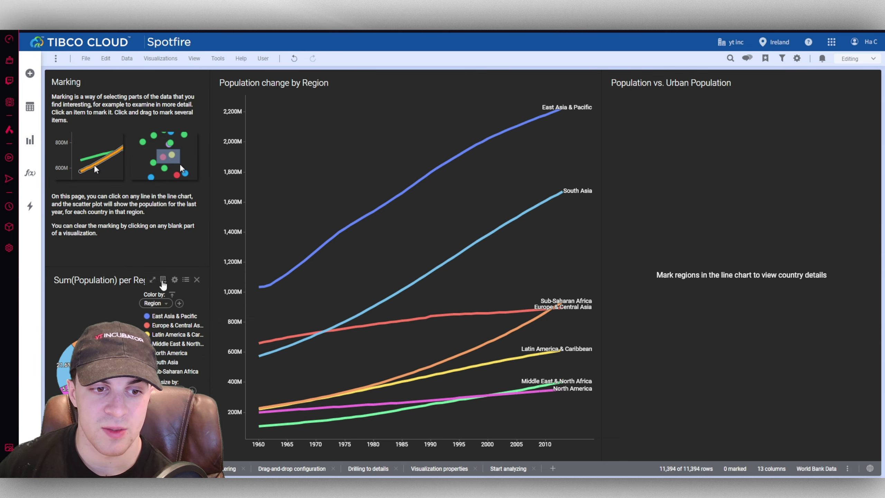
Browse the World Bank Data columns, analytic tools and Actions panels, then the visualization types list.
left_click(30, 74)
left_click(29, 103)
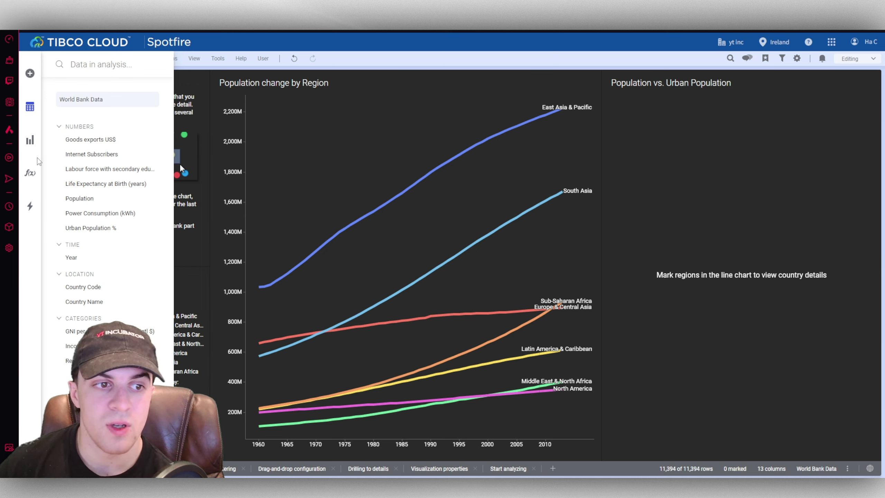
left_click(30, 173)
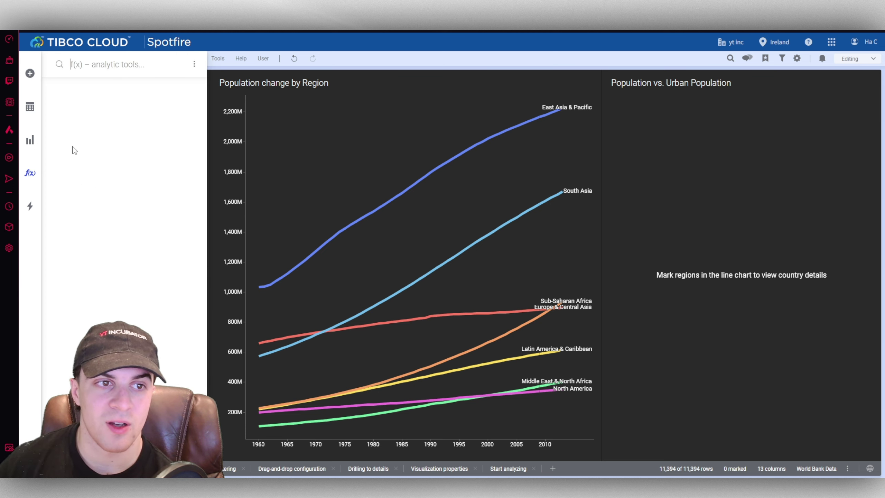
left_click(30, 206)
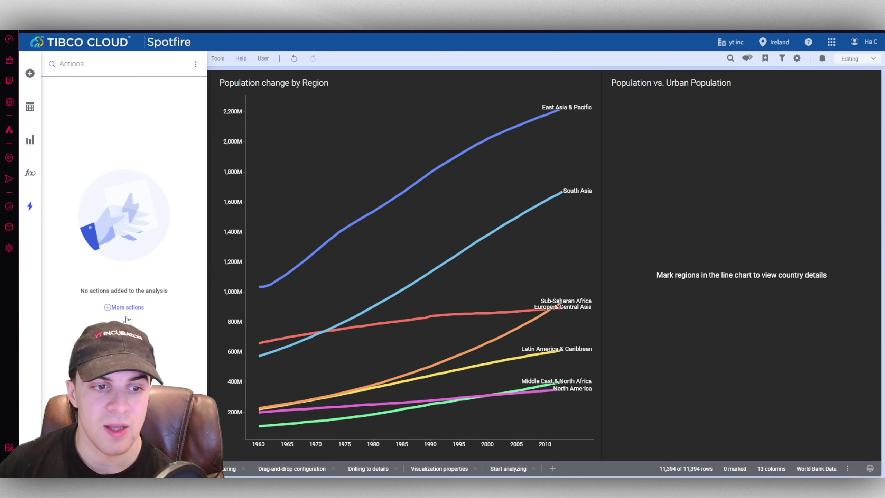
left_click(126, 307)
left_click(30, 206)
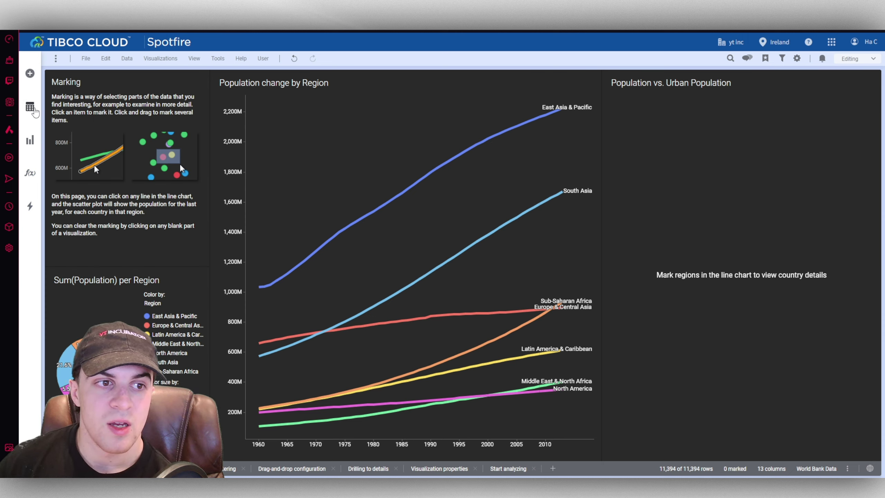
left_click(30, 106)
left_click(31, 141)
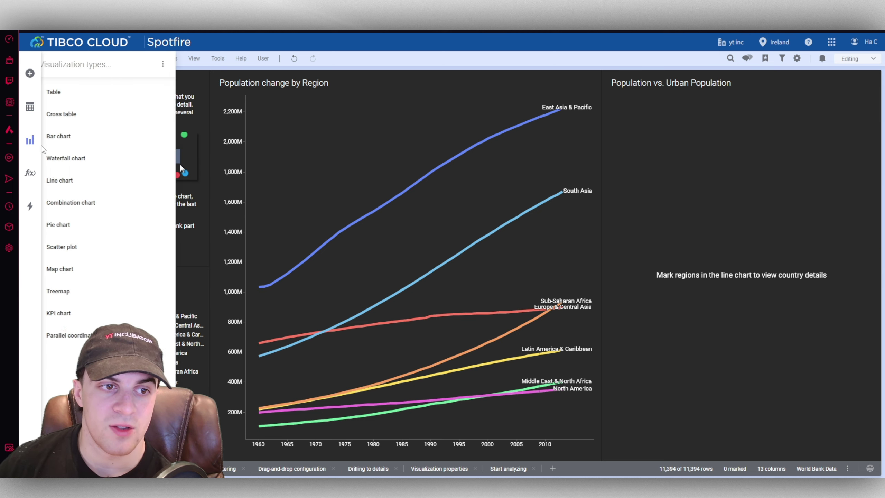
Show the Filtering page, glance at the visualization types list, and open the user account menu.
left_click(758, 223)
left_click(230, 468)
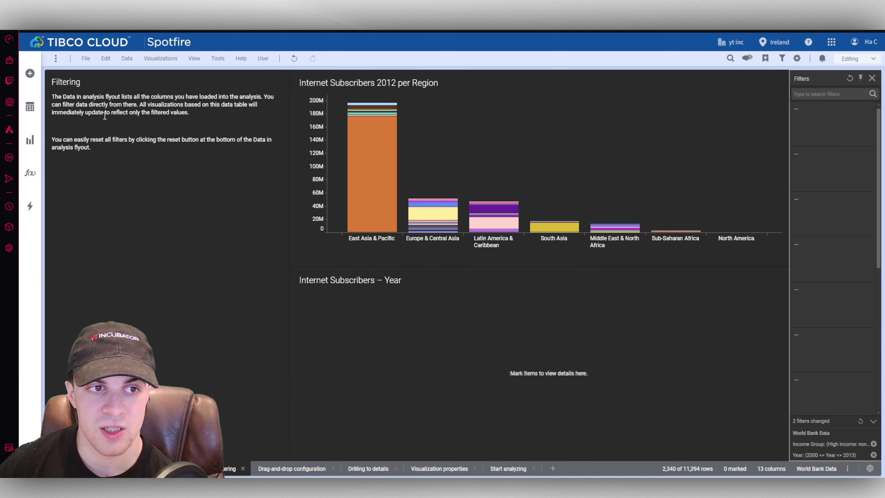
left_click(30, 140)
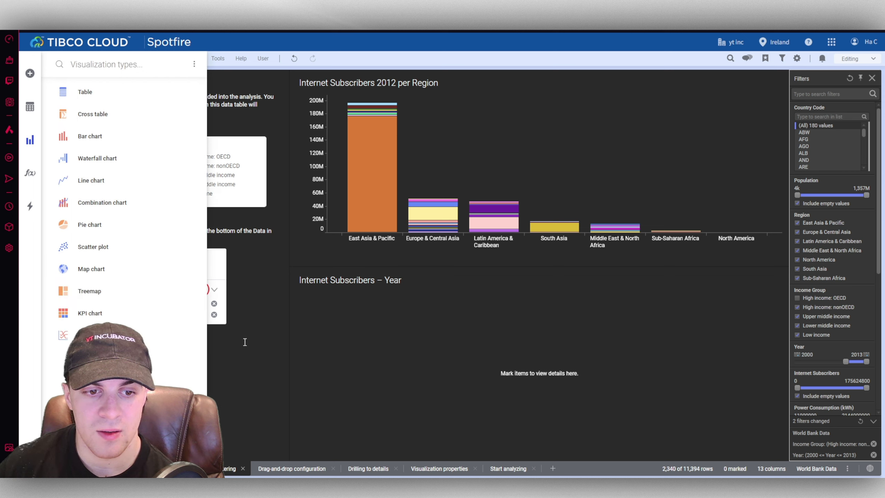
left_click(270, 354)
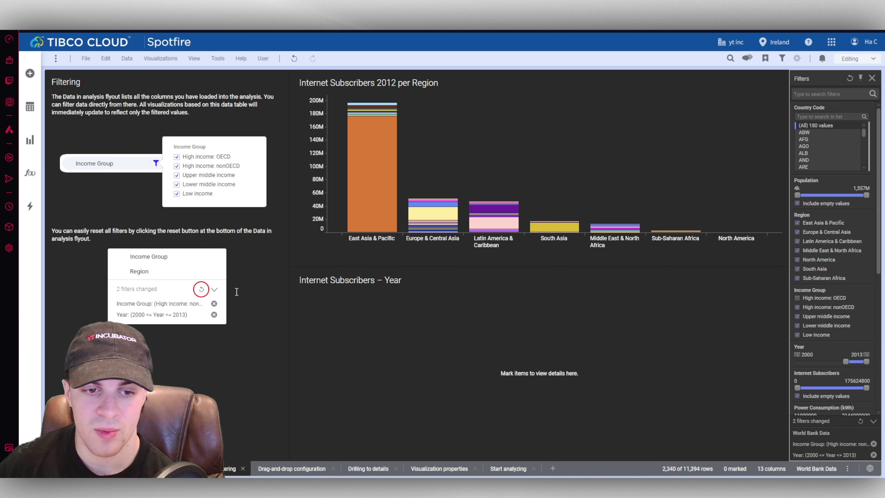
left_click(269, 61)
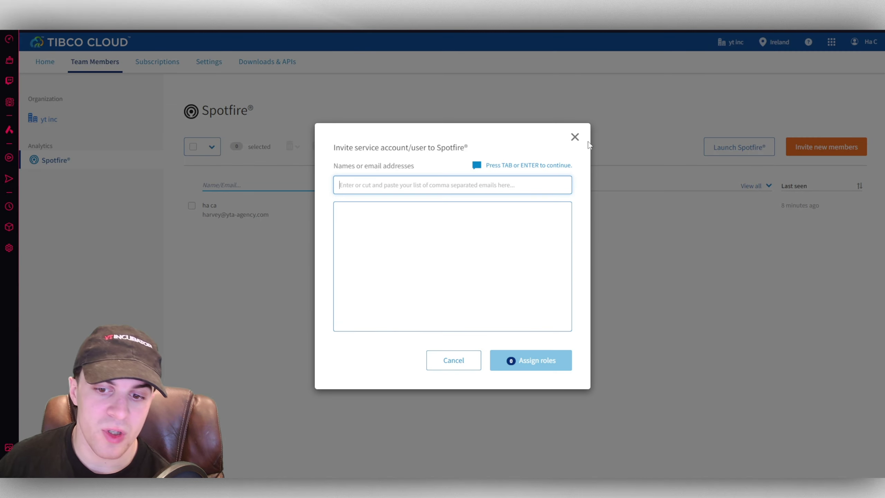
Dismiss the Invite new members dialog and go to the Subscriptions overview.
left_click(575, 137)
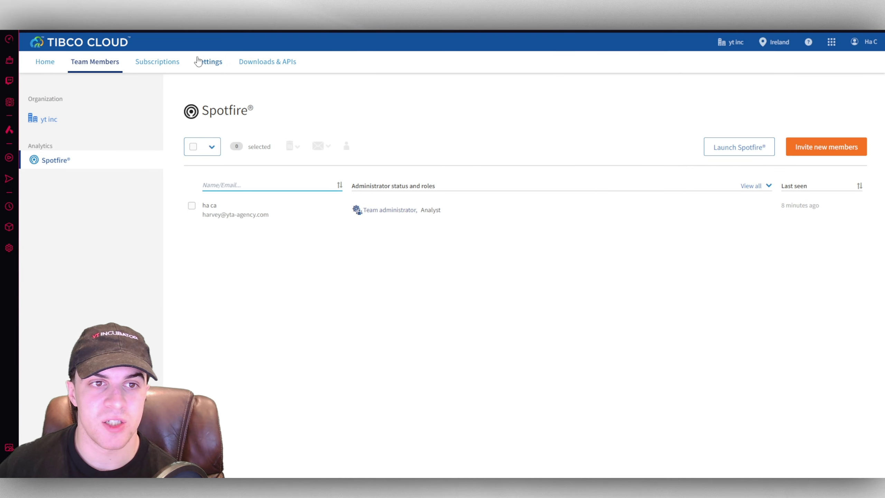
left_click(158, 67)
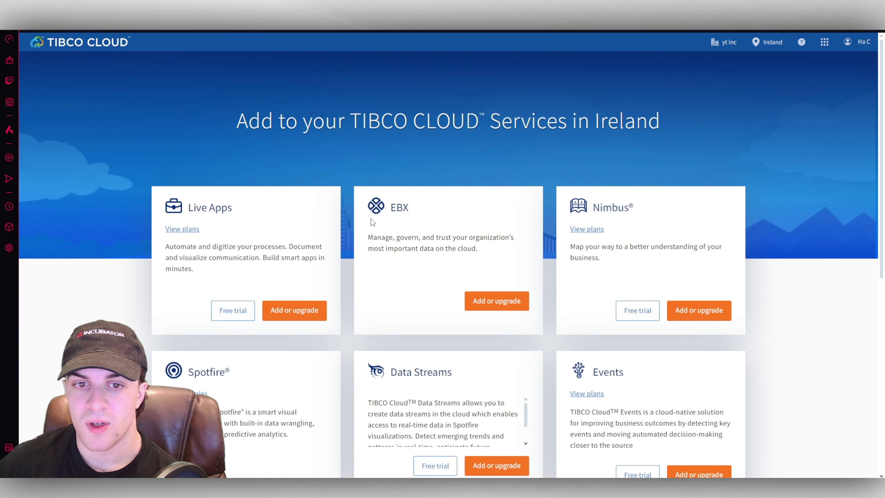
Scroll through the Ireland services catalogue and back to the top.
scroll(769, 200, "down", 10)
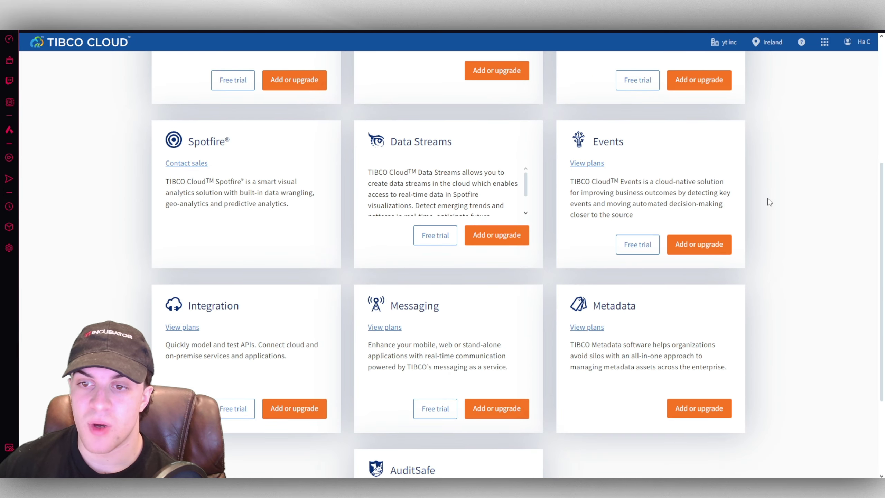
scroll(281, 200, "up", 10)
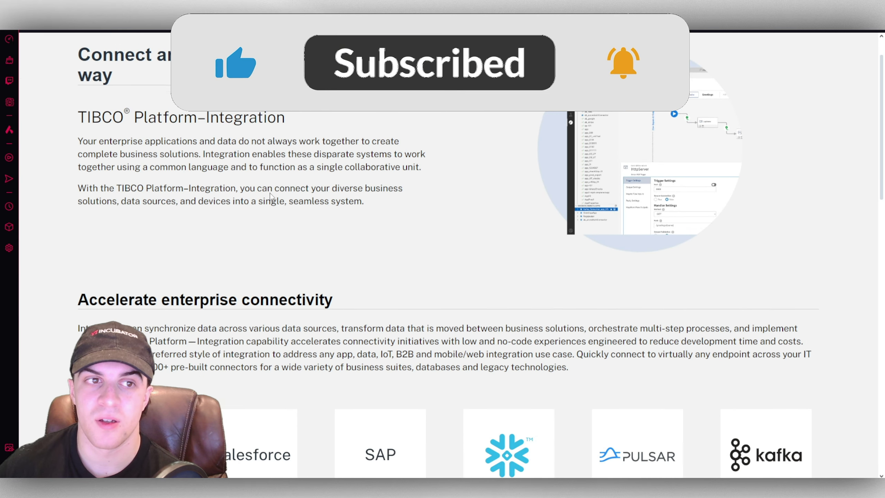
scroll(351, 311, "down", 10)
Scroll through the TIBCO Platform–Integration page and back up.
scroll(384, 310, "up", 20)
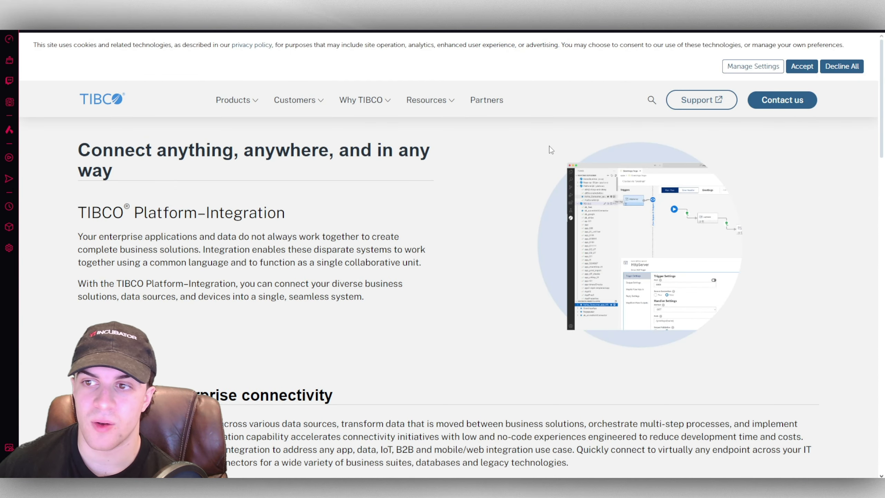